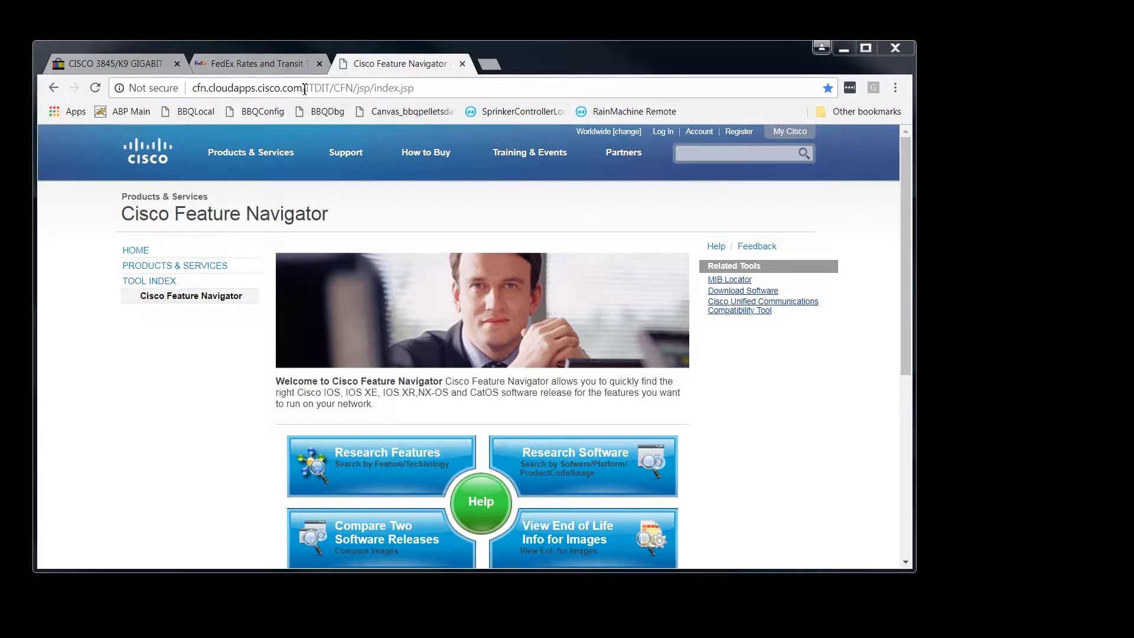
Open the Research Software search in a new tab and set Search By to Image Name.
left_click_drag(304, 88, 191, 89)
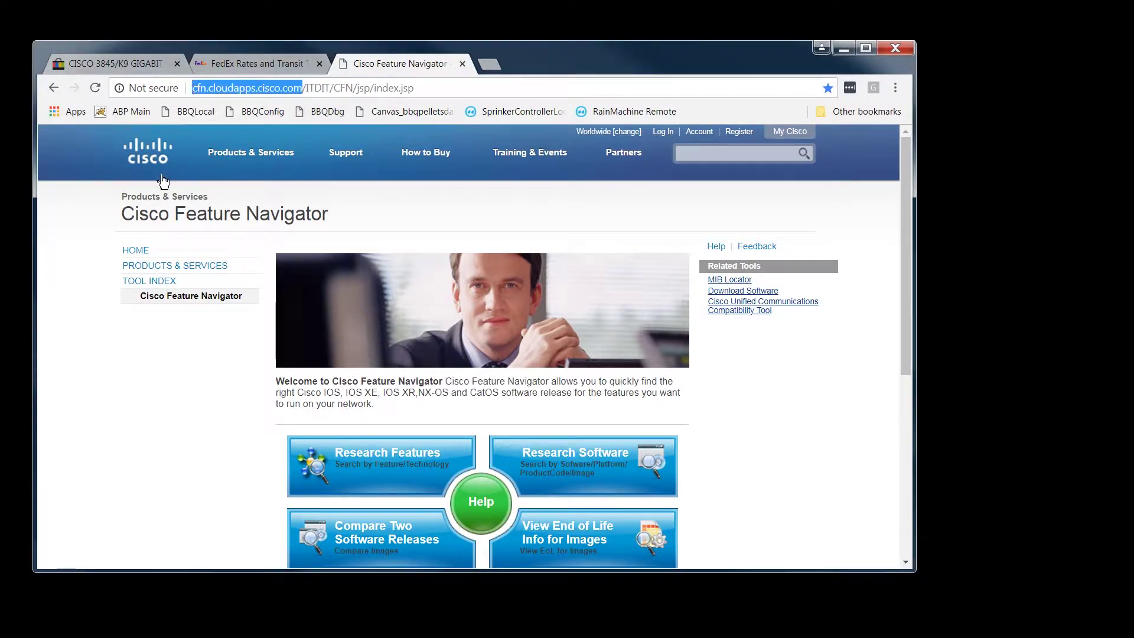
left_click(248, 88)
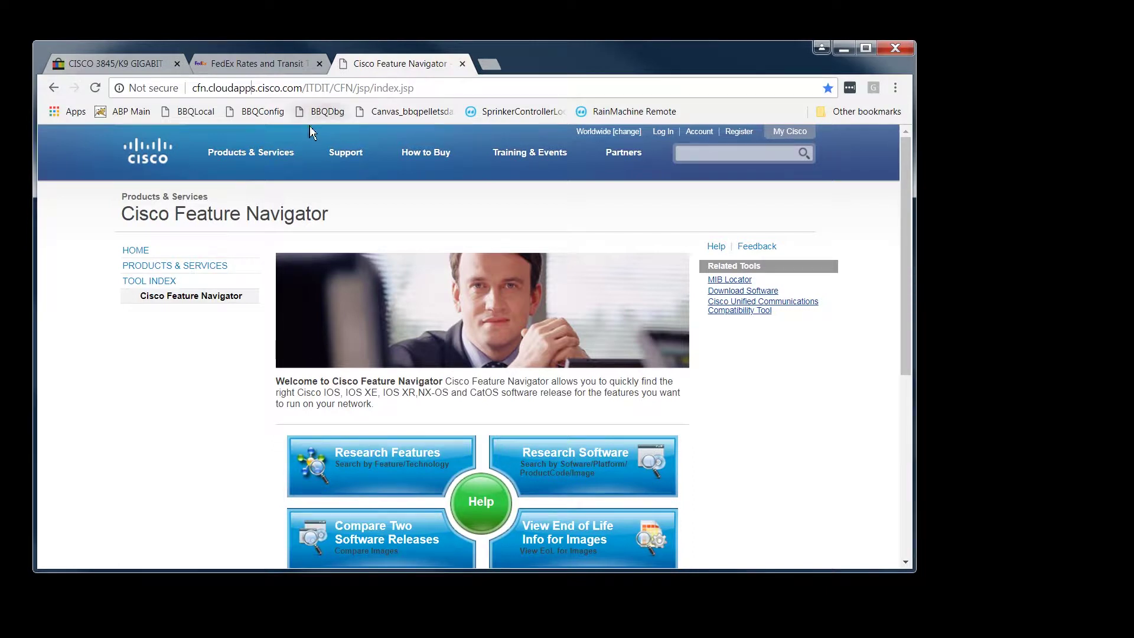
scroll(688, 346, "down", 1)
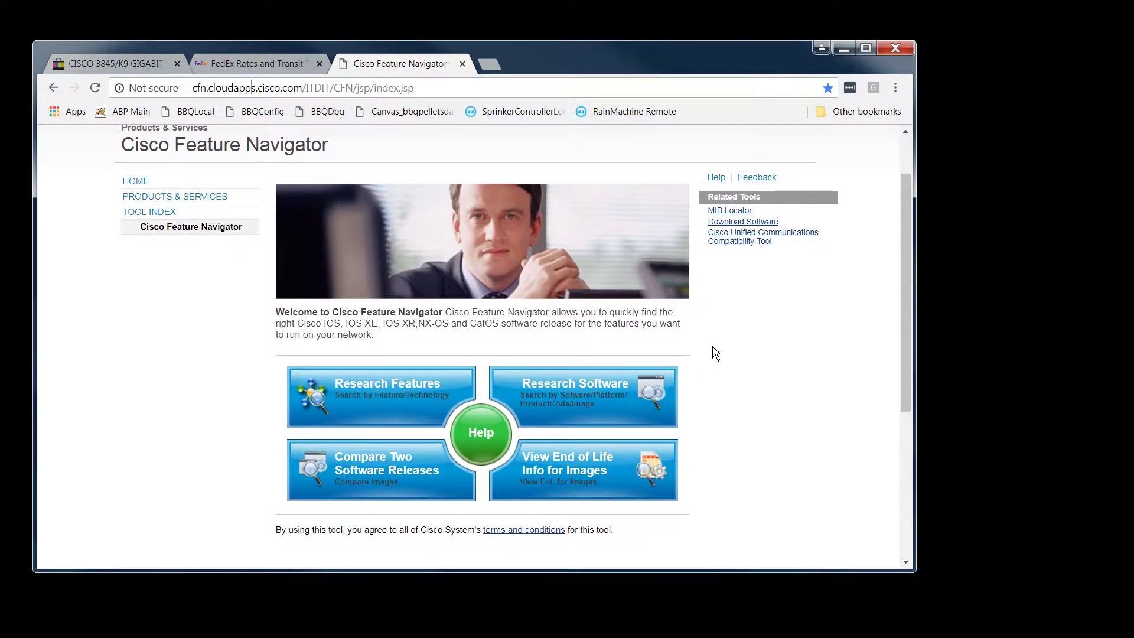
left_click(594, 399)
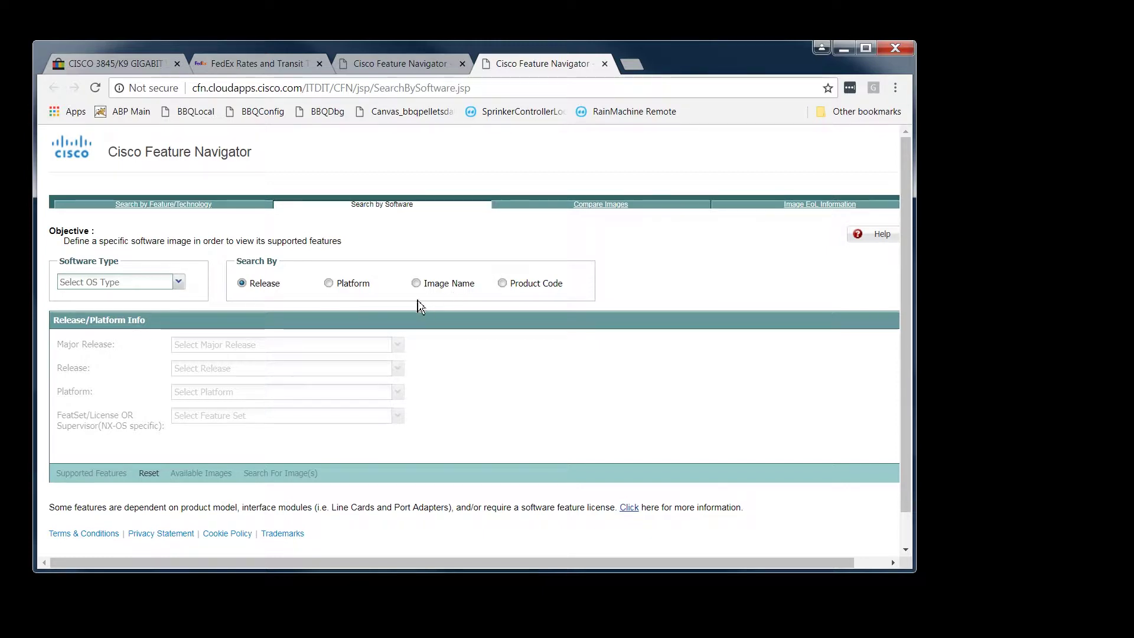
left_click(416, 283)
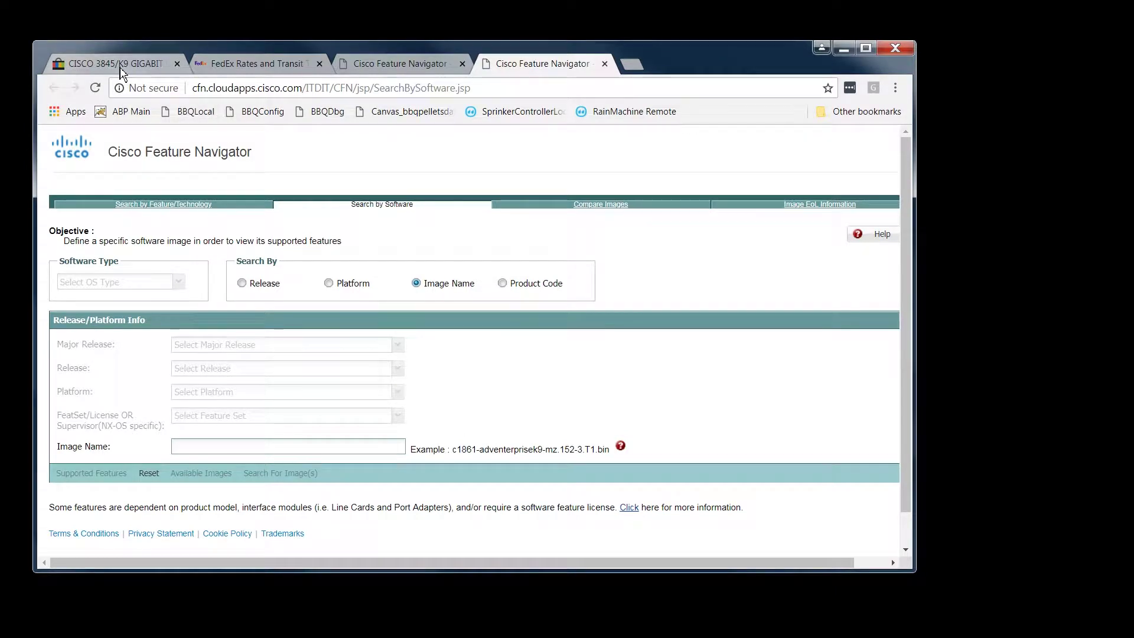
Copy c3845-adventerprisek9-mz.151-3.T2.bin from the eBay listing's Show Version output, then return to Feature Navigator.
left_click(118, 65)
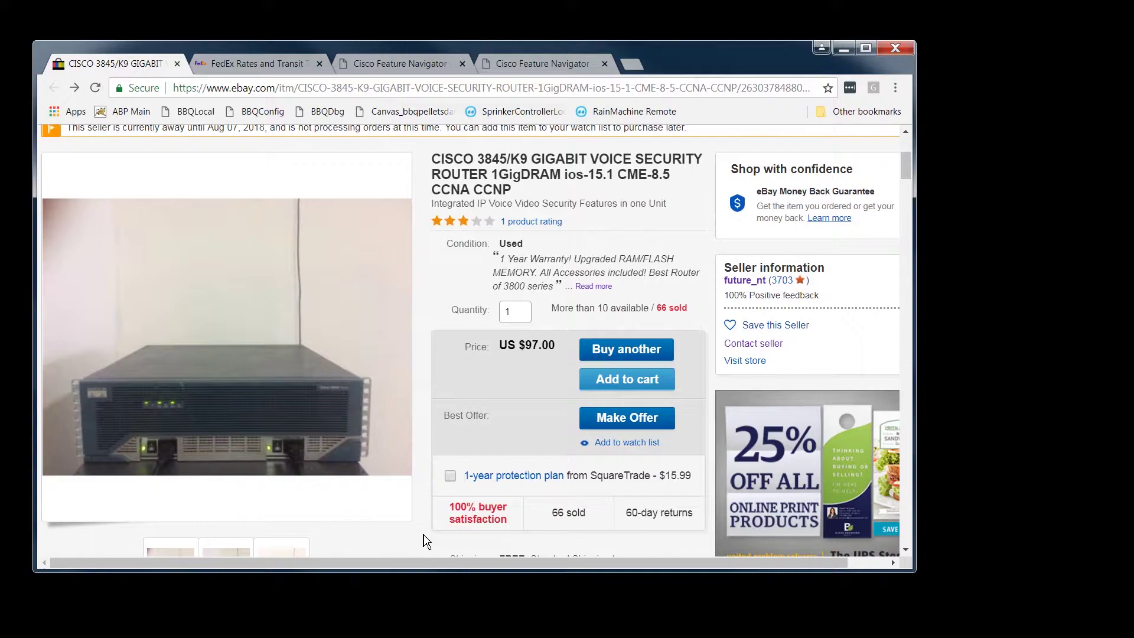
scroll(467, 472, "down", 6)
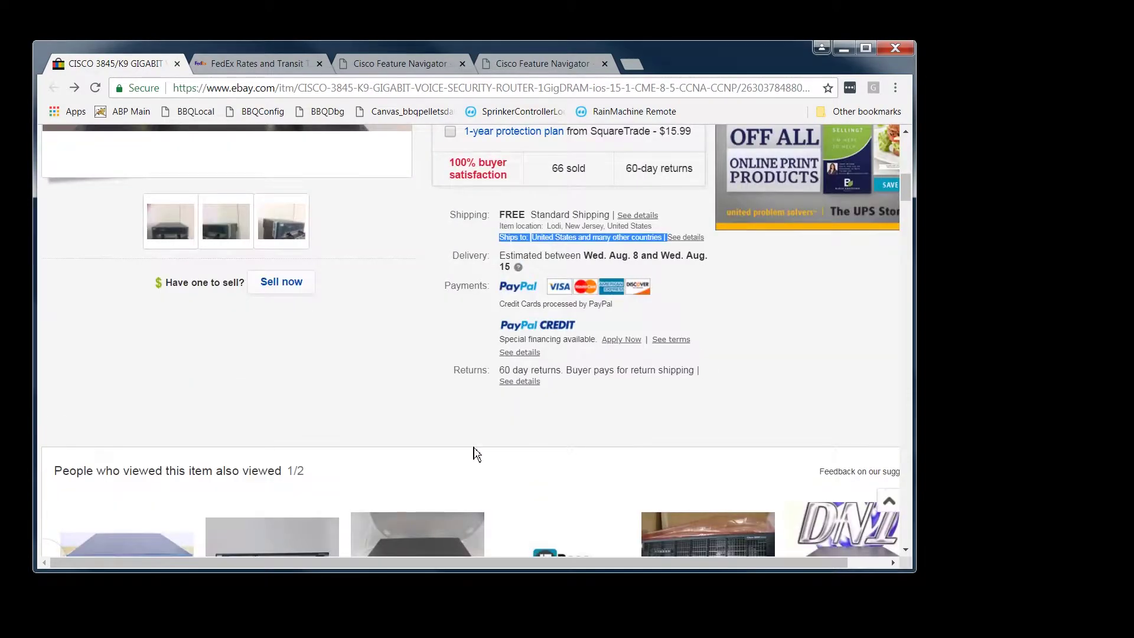
scroll(473, 453, "up", 2)
scroll(473, 451, "down", 14)
scroll(481, 453, "down", 12)
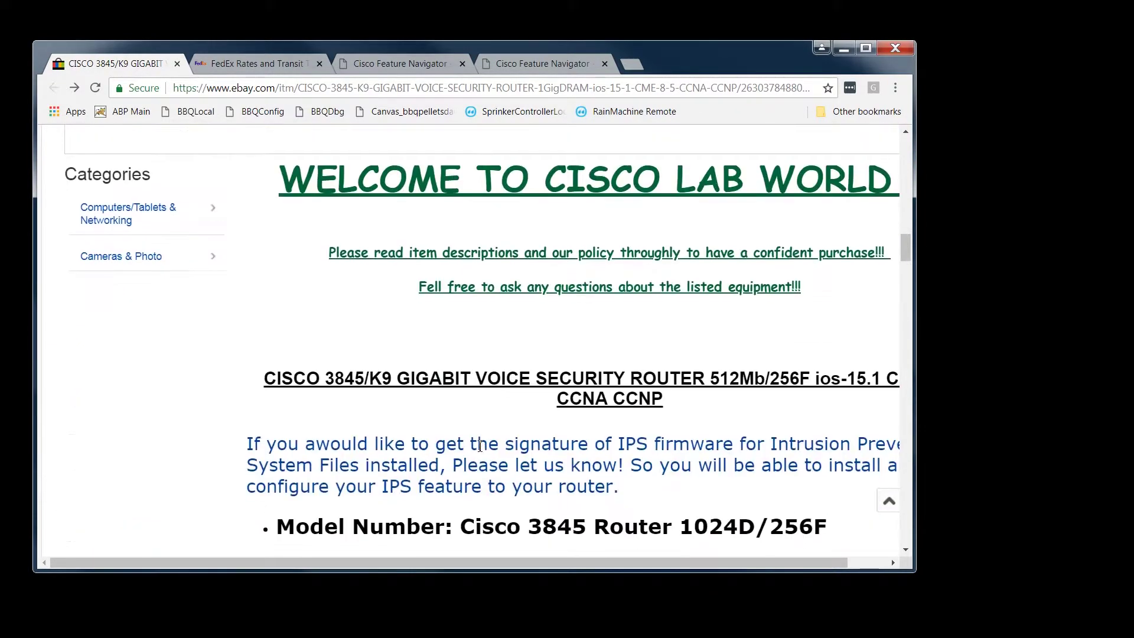
scroll(480, 446, "down", 5)
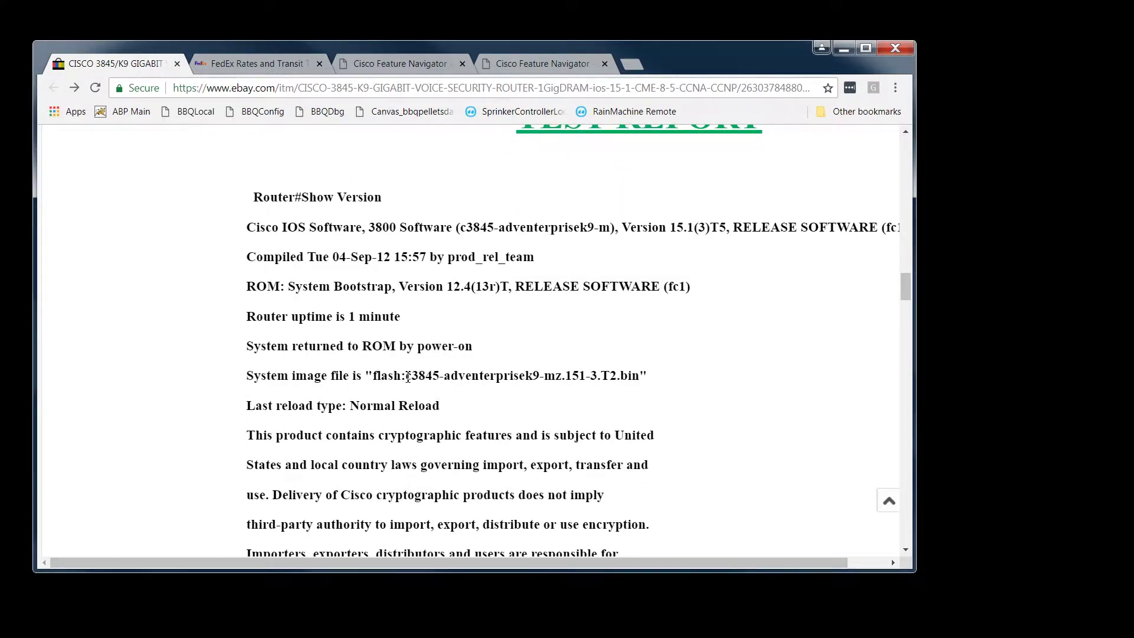
left_click_drag(408, 376, 644, 378)
key("ctrl+c")
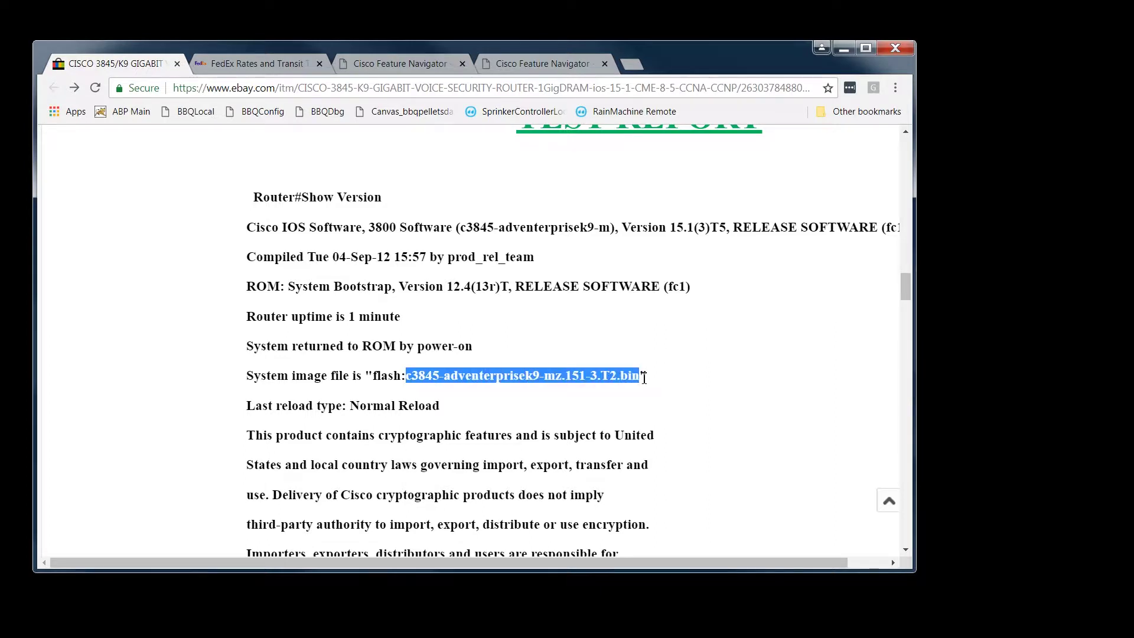
right_click(644, 378)
left_click(657, 386)
left_click(544, 64)
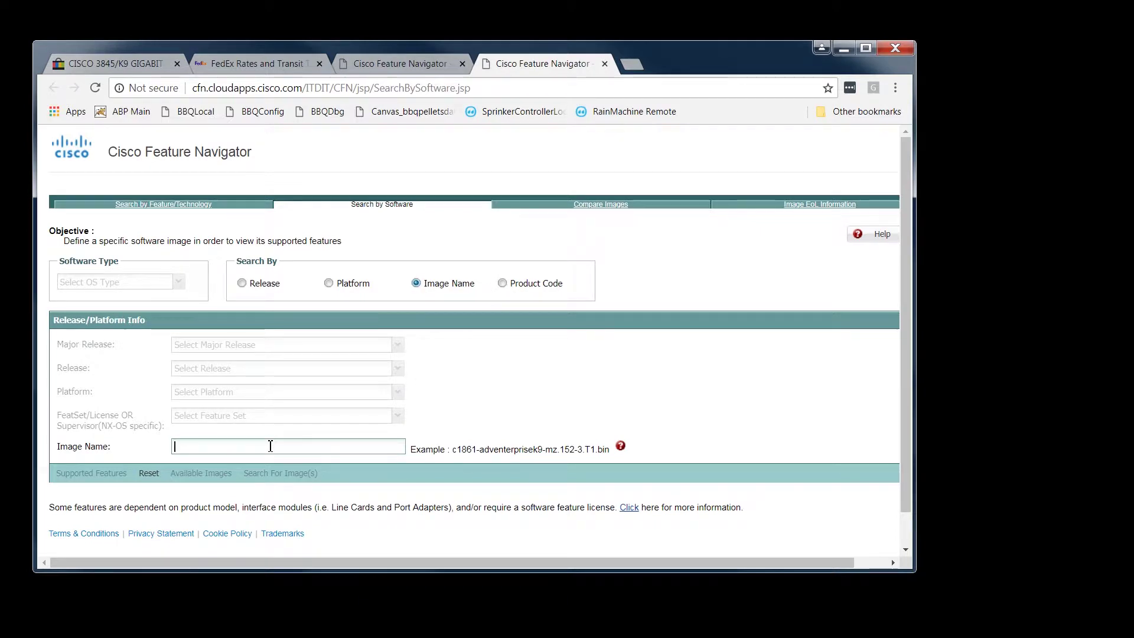
Paste c3845-adventerprisek9-mz.151-3.T2.bin into the Image Name field and search for matching images.
right_click(270, 446)
left_click(322, 313)
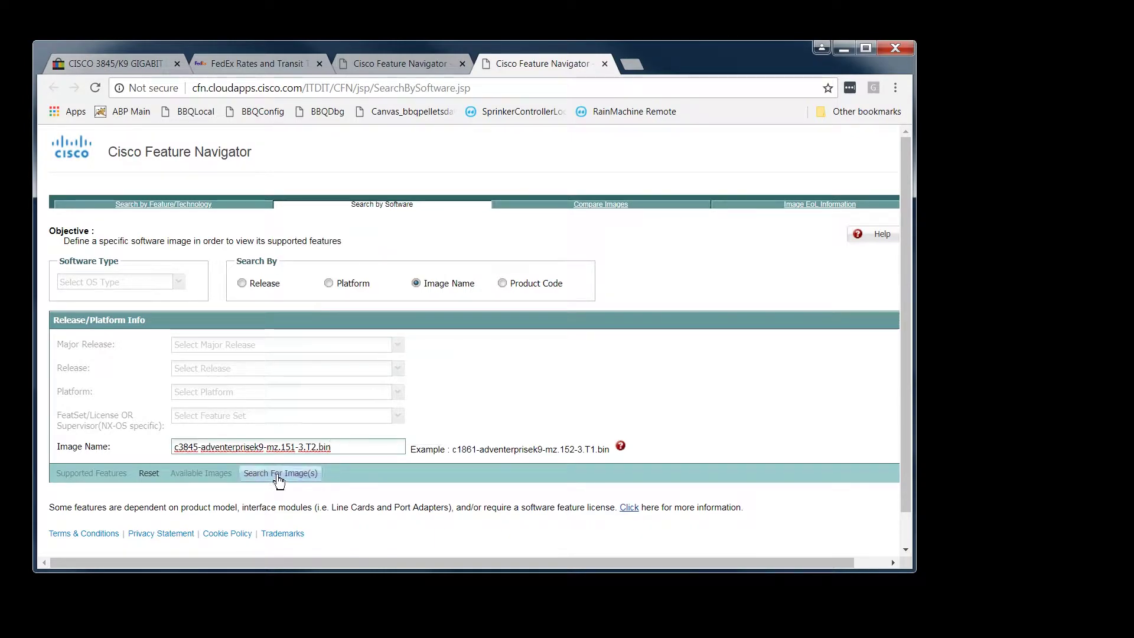
left_click(279, 475)
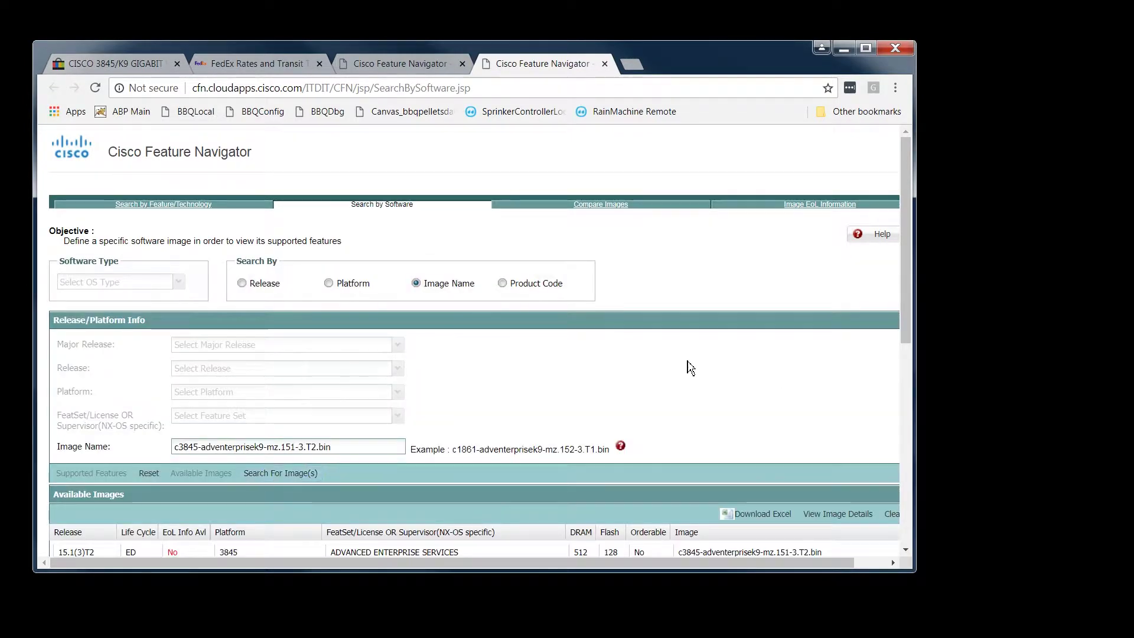
Select the ADVANCED ENTERPRISE SERVICES image from the 15.1(3)T2 results for the 3845.
scroll(659, 362, "down", 1)
scroll(658, 362, "down", 3)
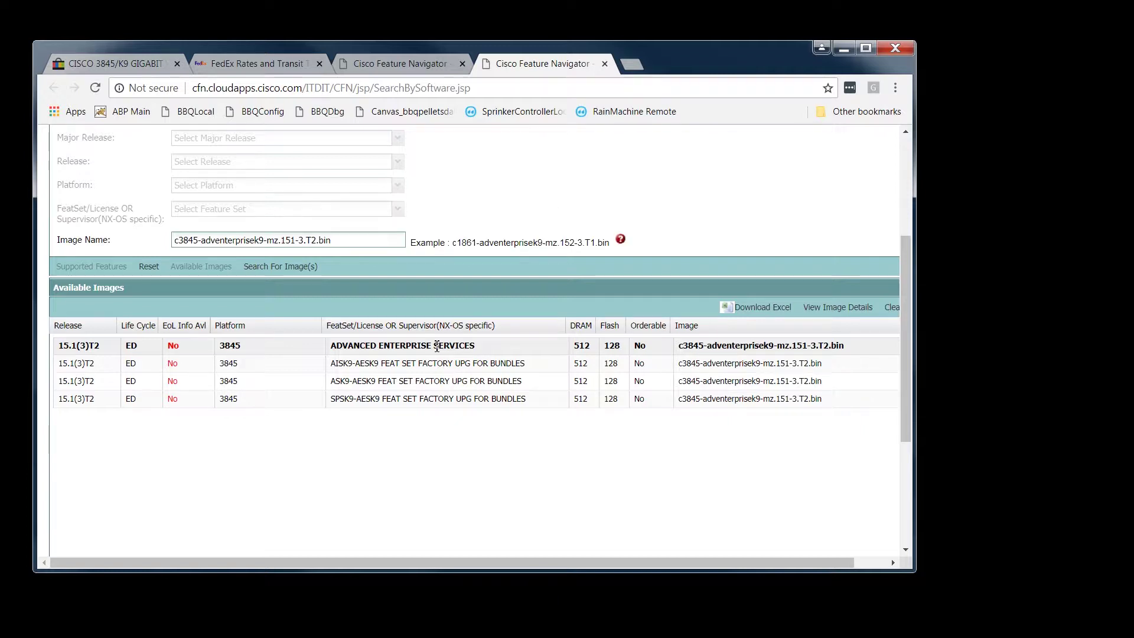
left_click(437, 346)
scroll(438, 353, "down", 1)
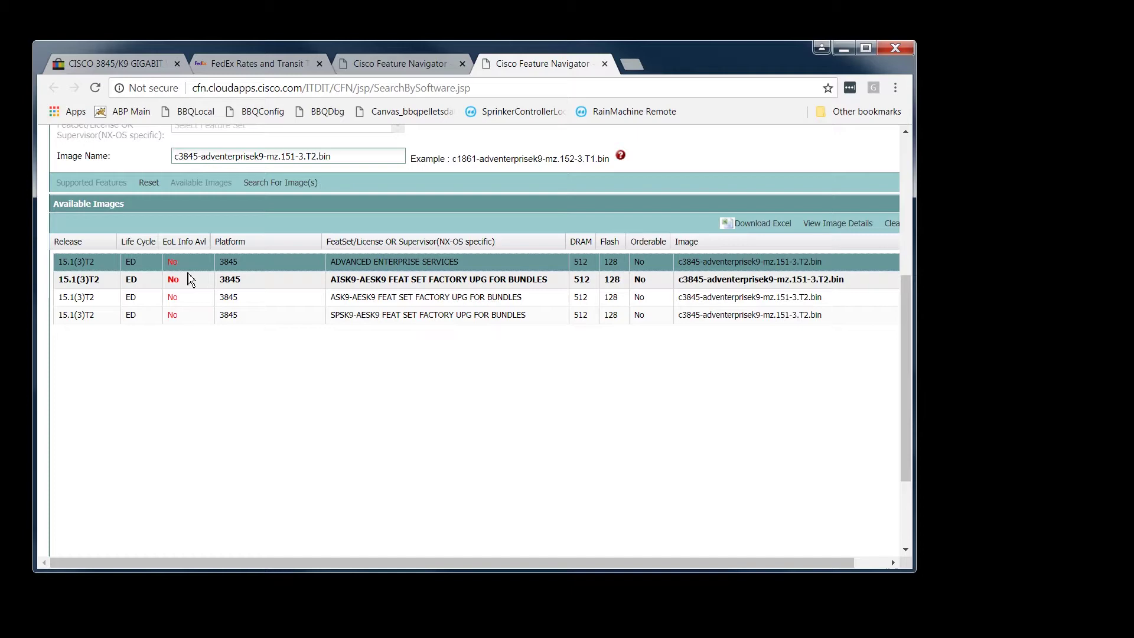
scroll(810, 324, "up", 1)
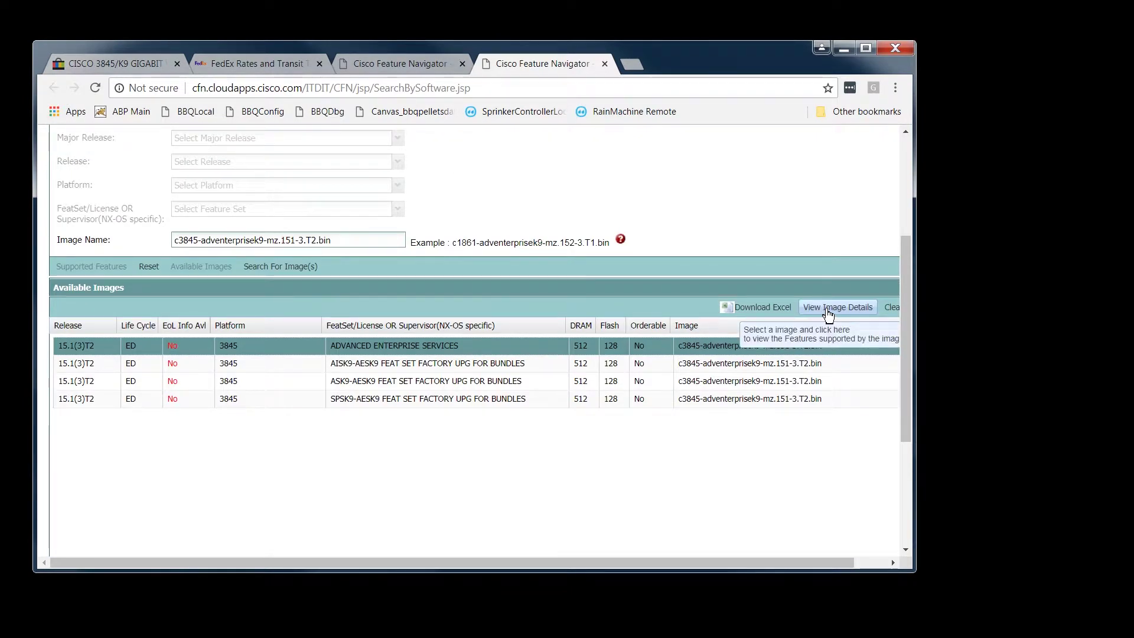
View the ADVANCED ENTERPRISE SERVICES image details and scroll its supported features in a taller window.
left_click(828, 314)
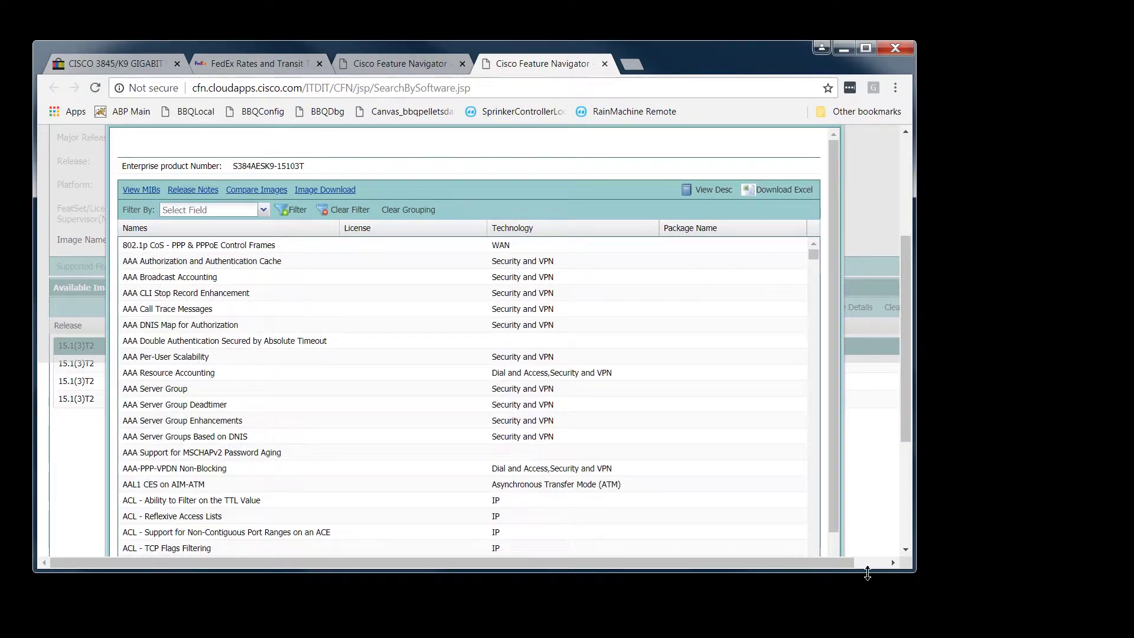
left_click_drag(869, 572, 870, 629)
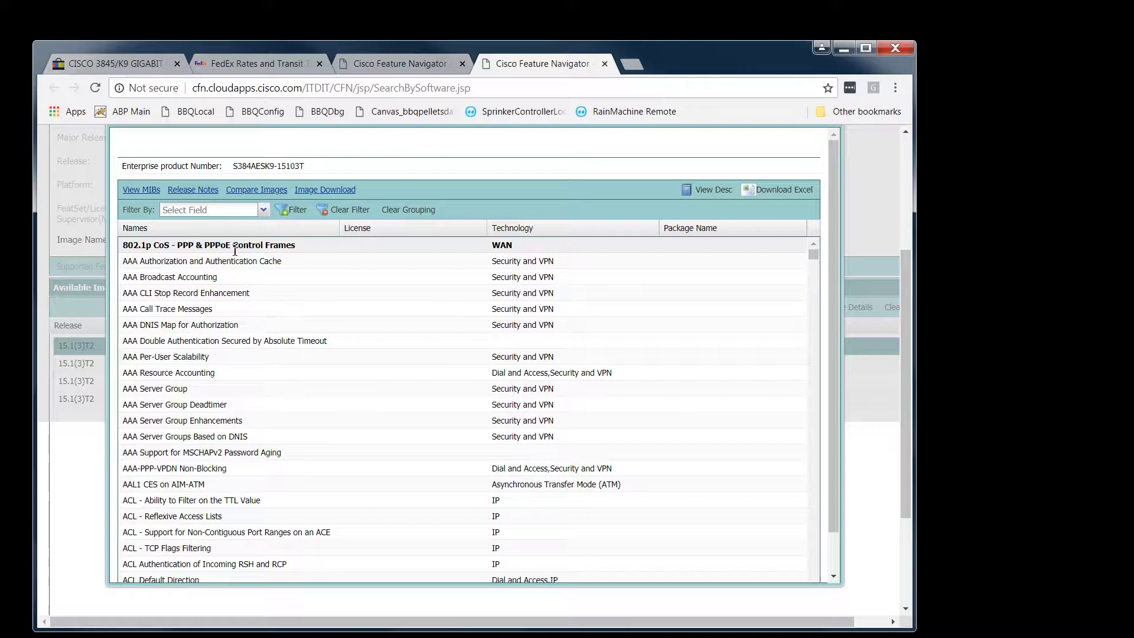
scroll(275, 459, "down", 1)
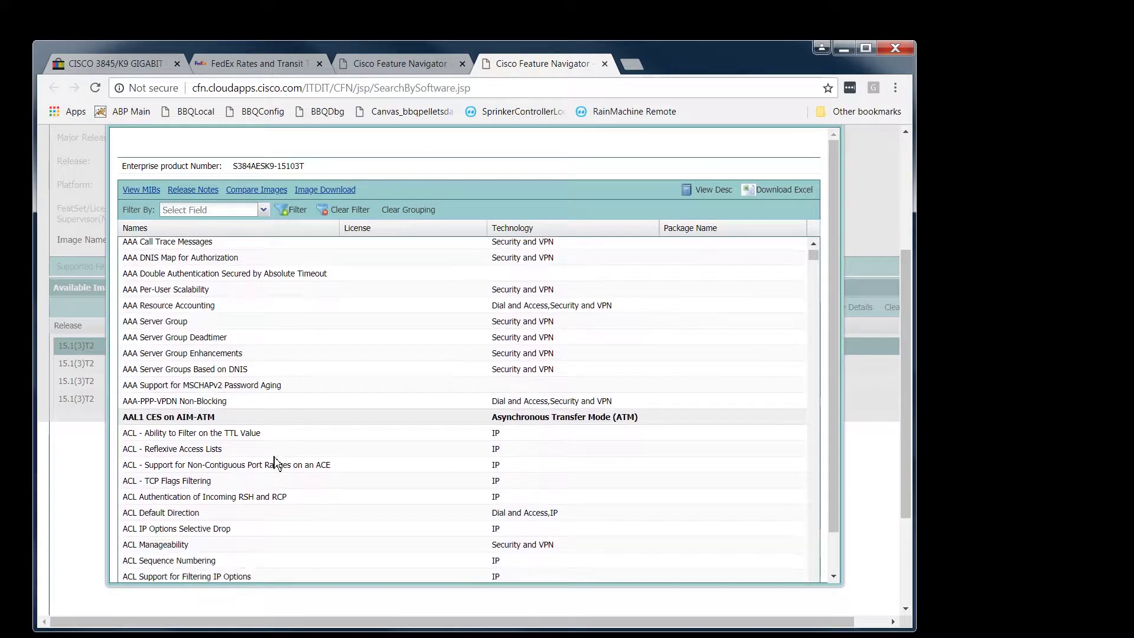
scroll(275, 459, "down", 1)
scroll(274, 459, "up", 3)
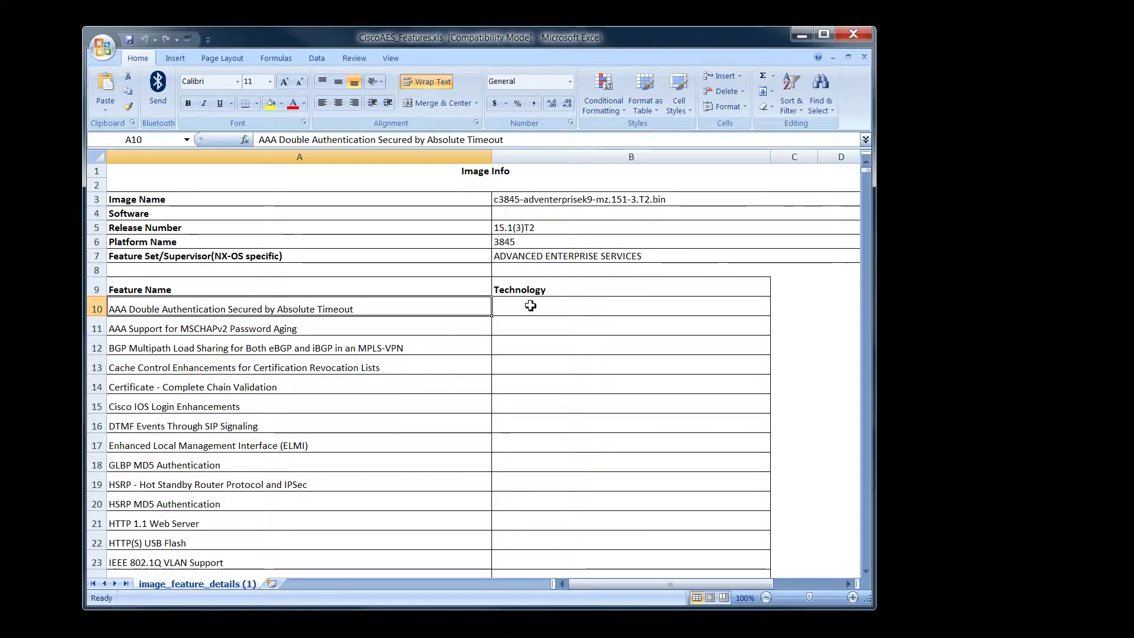
Check the Technology entry in B10, then page from A10 through Dial, IBM and IP features.
left_click(611, 309)
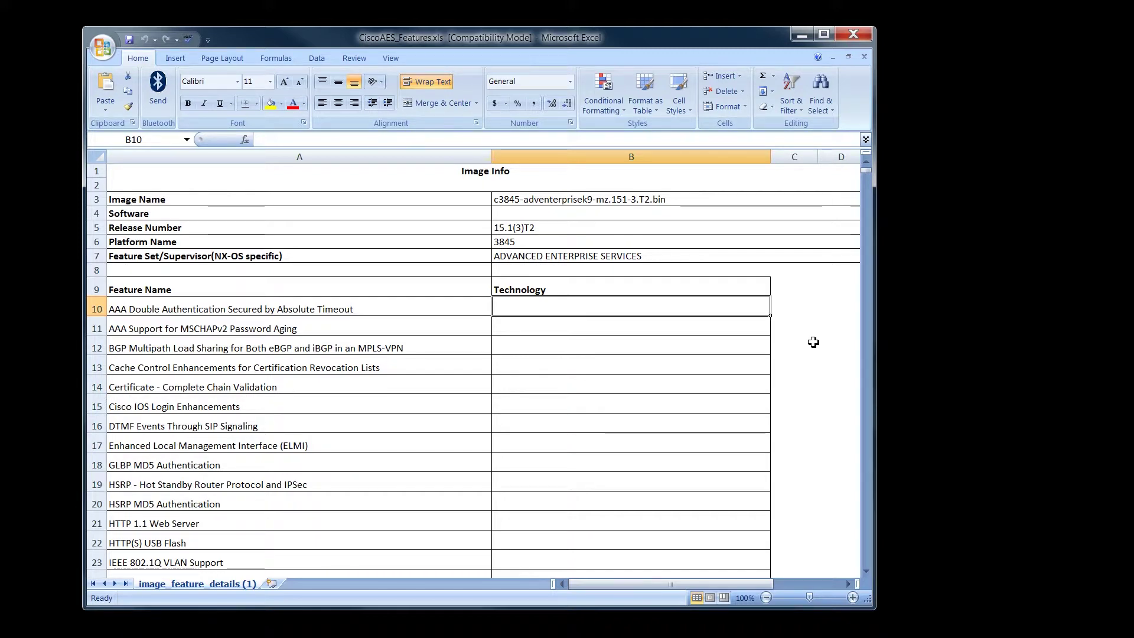
left_click(245, 306)
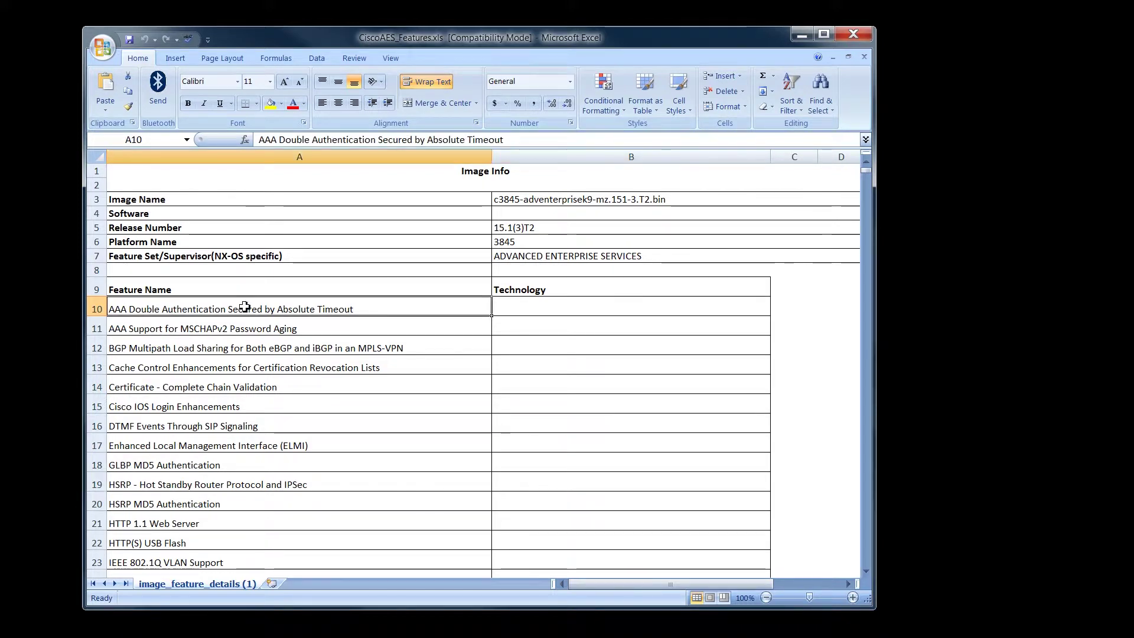
key("Down")
key("Down")
key("Down")
key("Down")
key("Down")
key("Down")
key("Down")
key("Down")
key("Down")
key("Down")
key("Down")
key("Down")
key("Down")
key("Down")
key("Down")
key("Down")
key("Down")
key("Down")
key("Down")
key("Down")
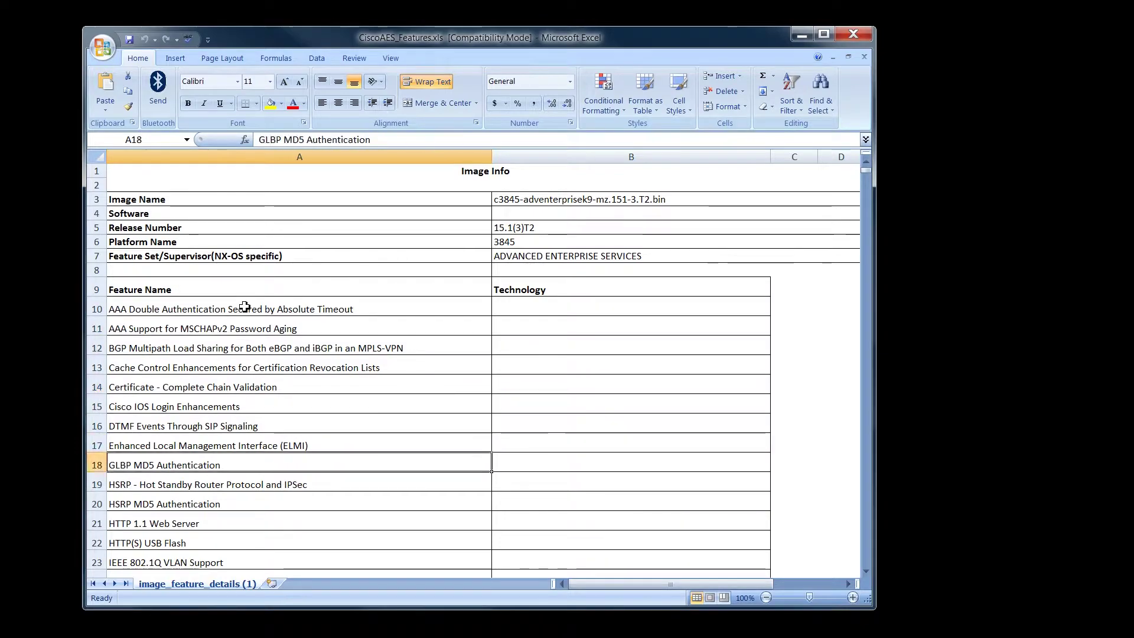
key("Down")
key("Down")
key("Down")
key("Down")
key("Down")
key("Down")
key("Down")
key("Down")
key("Down")
key("Down")
key("Down")
key("Down")
key("Down")
key("Down")
key("Down")
key("Down")
key("Down")
key("Down")
key("Down")
key("Down")
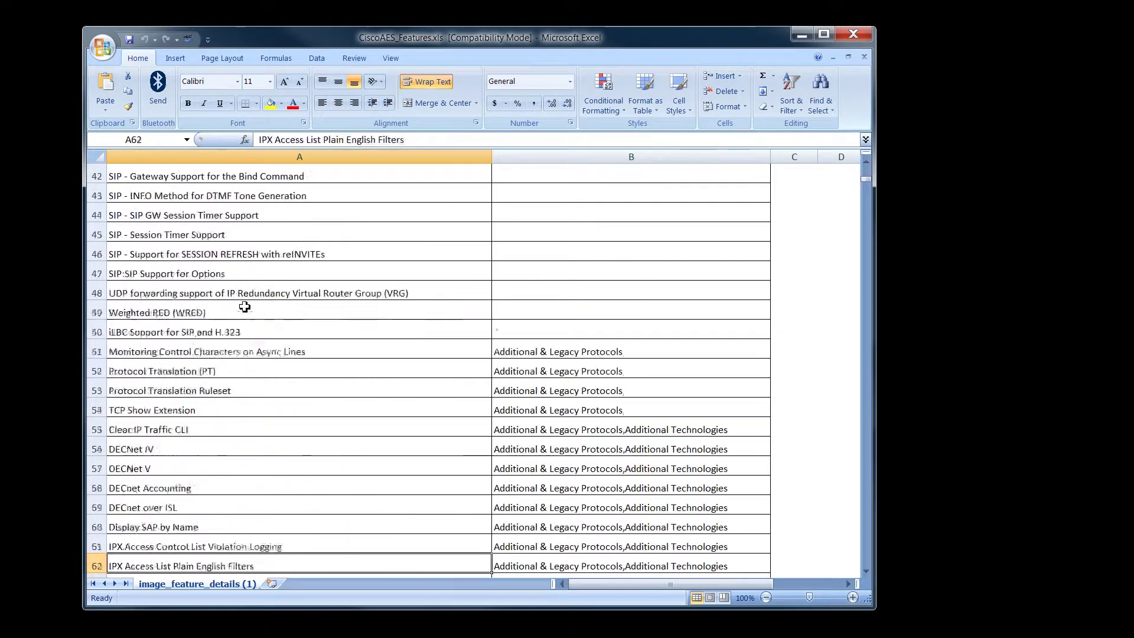
key("Down")
key("Down")
key("Down")
key("Down")
key("Down")
key("Down")
key("Down")
key("Down")
key("Down")
key("Down")
key("Down")
key("Down")
key("Down")
key("Down")
key("Down")
key("Down")
key("Down")
key("Down")
key("Down")
key("Down")
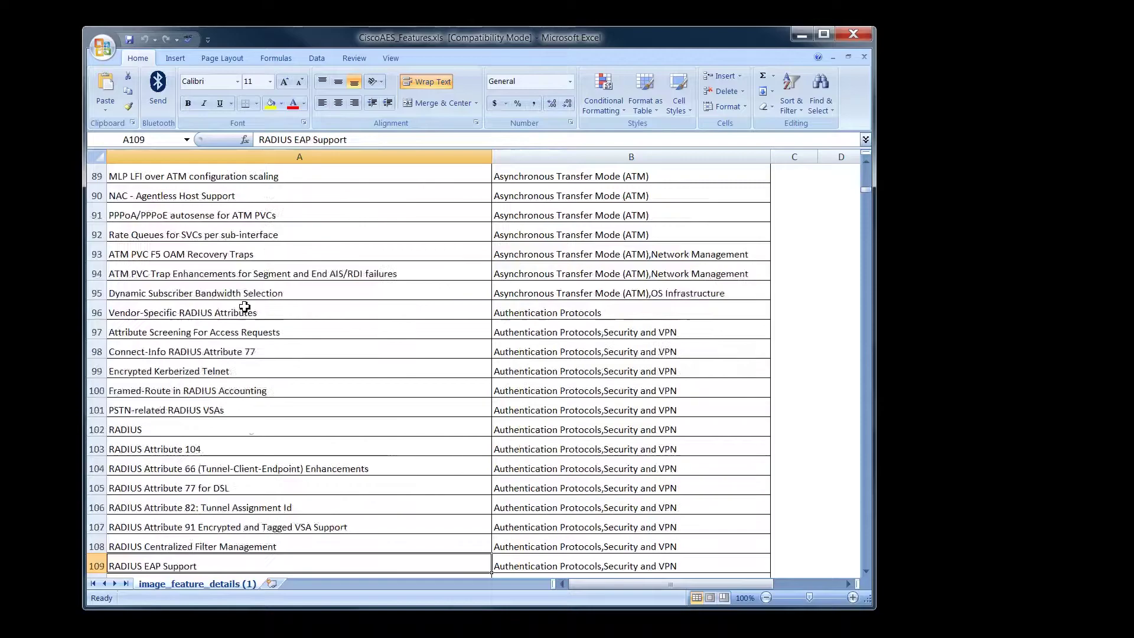
key("Down")
key("Down")
key("Down")
key("Down")
key("Down")
key("Down")
key("Down")
key("Down")
key("Down")
key("Down")
key("Down")
key("Down")
key("Down")
key("Down")
key("Down")
key("Down")
key("Down")
key("Down")
key("Down")
key("Down")
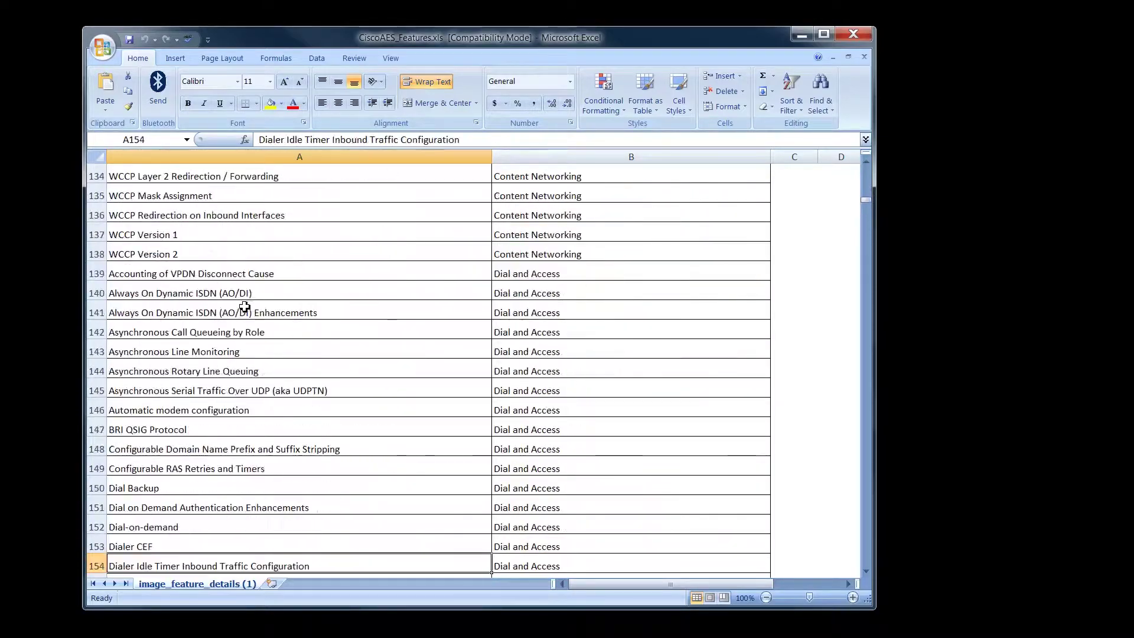
key("Down")
key("Down")
key("Down")
key("Down")
key("Down")
key("Down")
key("Down")
key("Down")
key("Down")
key("Down")
key("Down")
key("Down")
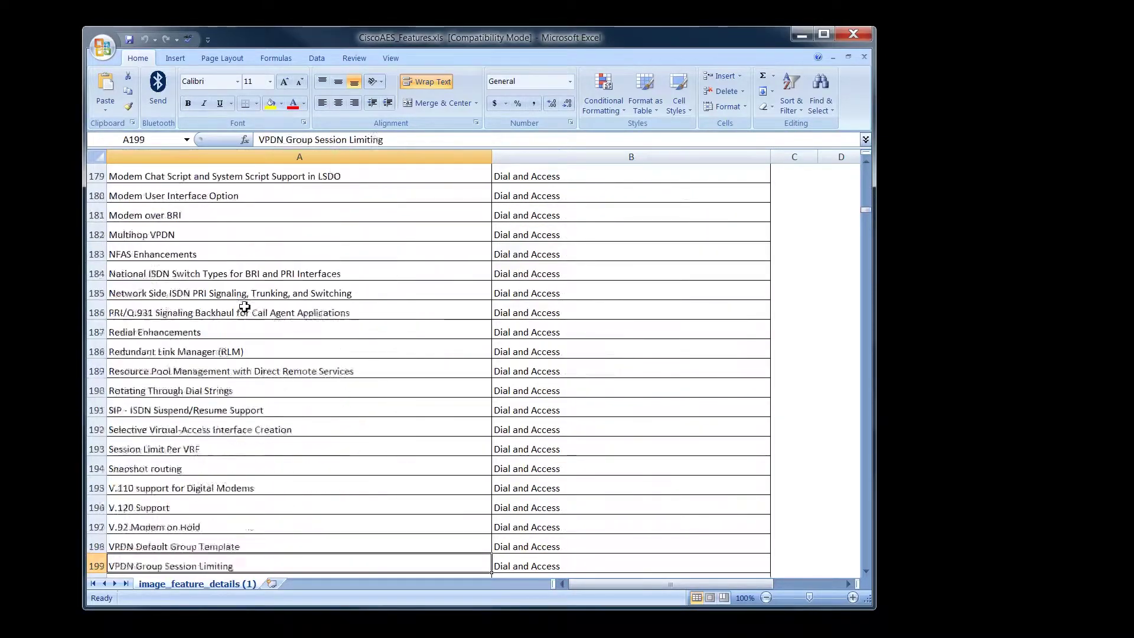
key("Down")
key("Down")
key("Down")
key("Down")
key("Down")
key("Down")
key("Down")
key("Down")
key("Down")
key("Down")
key("Down")
key("Down")
key("Down")
key("Down")
key("Down")
key("Down")
key("Down")
key("Down")
key("Down")
key("Down")
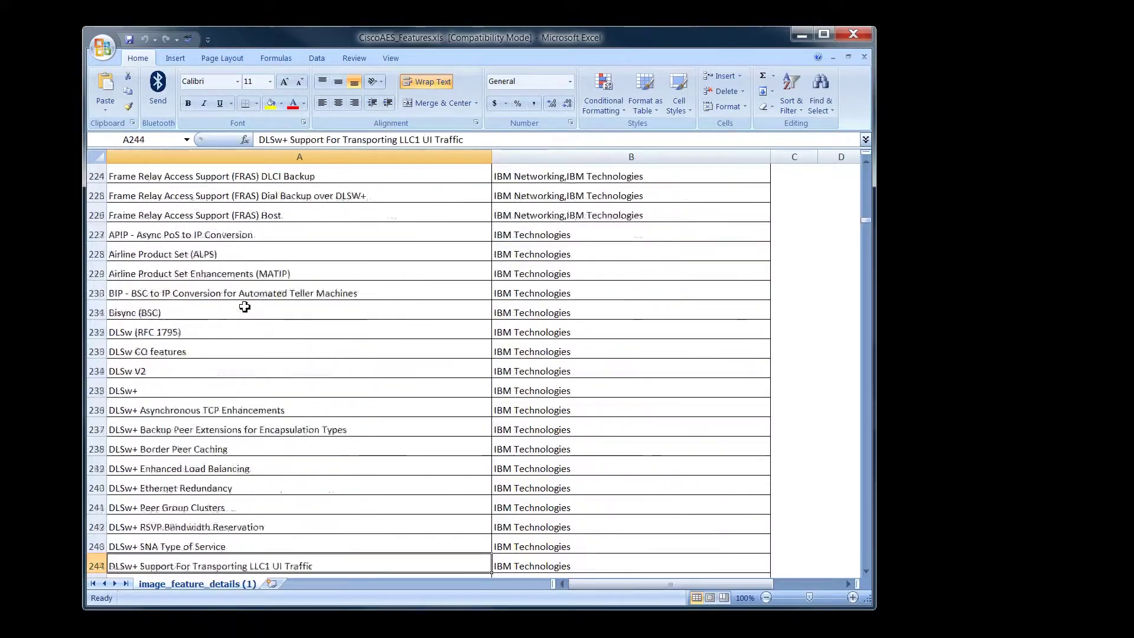
key("Down")
key("Down")
key("Down")
key("Down")
key("Down")
key("Down")
key("Down")
key("Down")
key("Down")
key("Down")
key("Down")
key("Down")
key("Down")
key("Down")
key("Down")
key("Down")
key("Down")
key("Down")
key("Down")
key("Down")
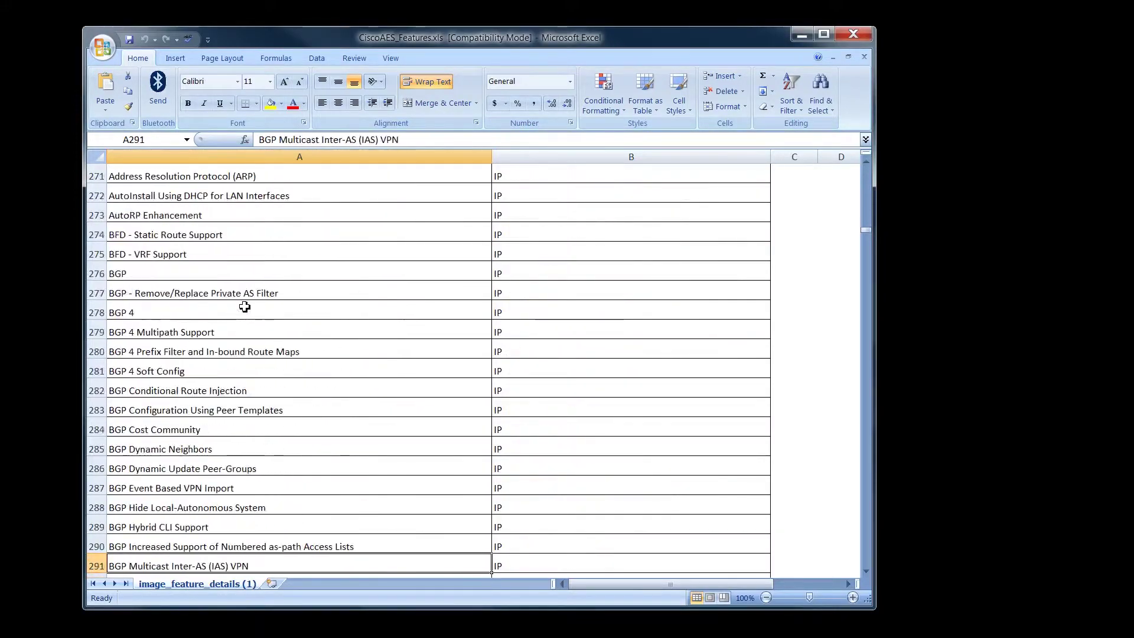
key("Down")
key("Down")
key("Down")
key("Down")
key("Down")
key("Down")
key("Down")
key("Down")
key("Down")
key("Down")
key("Down")
key("Down")
key("Down")
key("Down")
key("Down")
key("Down")
key("Down")
key("Down")
key("Down")
key("Down")
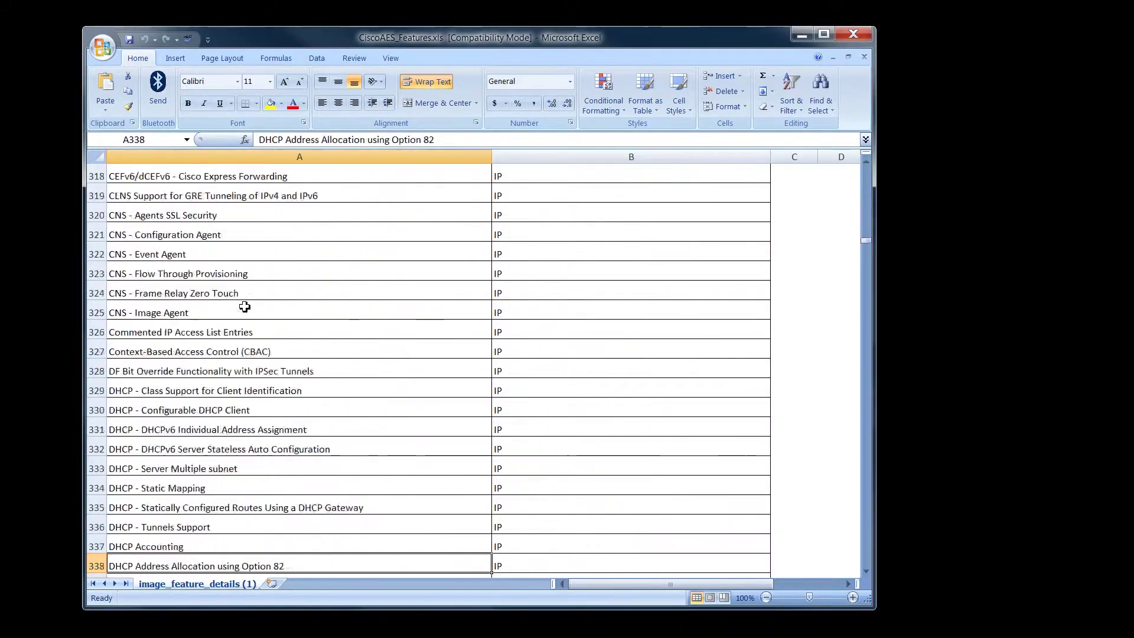
key("Down")
key("Down")
key("Down")
key("Down")
key("Down")
key("Down")
key("Down")
key("Down")
key("Down")
key("Down")
key("Down")
key("Down")
Page on through EIGRP, IPv6, OSPF, Network Management, LAN Switching and MPLS features.
key("Down")
key("Down")
key("Down")
key("Down")
key("Down")
key("Down")
key("Down")
key("Down")
key("Down")
key("Down")
key("Down")
key("Down")
key("Down")
key("Down")
key("Down")
key("Down")
key("Down")
key("Down")
key("Down")
key("Down")
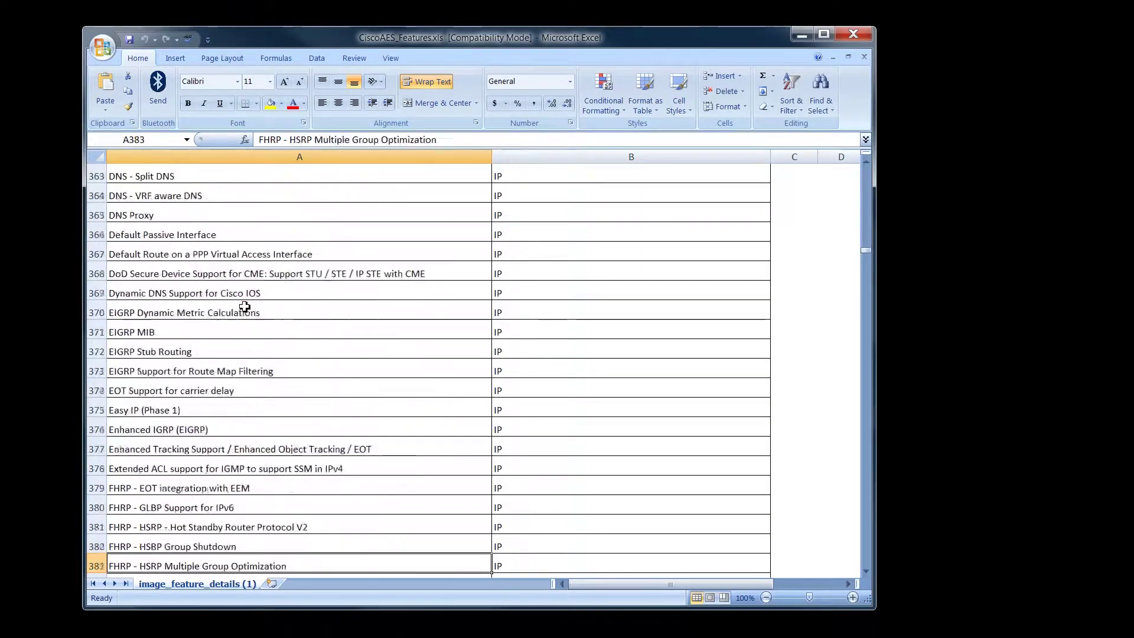
key("Down")
key("Down")
key("Down")
key("Down")
key("Down")
key("Down")
key("Down")
key("Down")
key("Down")
key("Down")
key("Down")
key("Down")
key("Down")
key("Down")
key("Down")
key("Down")
key("Down")
key("Down")
key("Down")
key("Down")
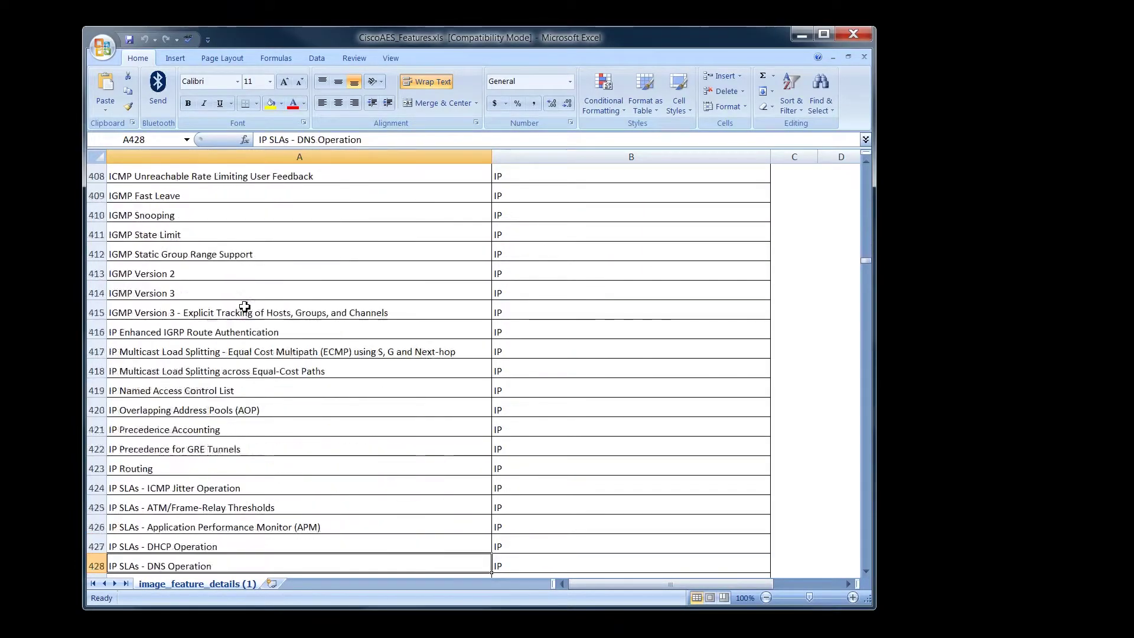
key("Down")
key("Down")
key("Down")
key("Down")
key("Down")
key("Down")
key("Down")
key("Down")
key("Down")
key("Down")
key("Down")
key("Down")
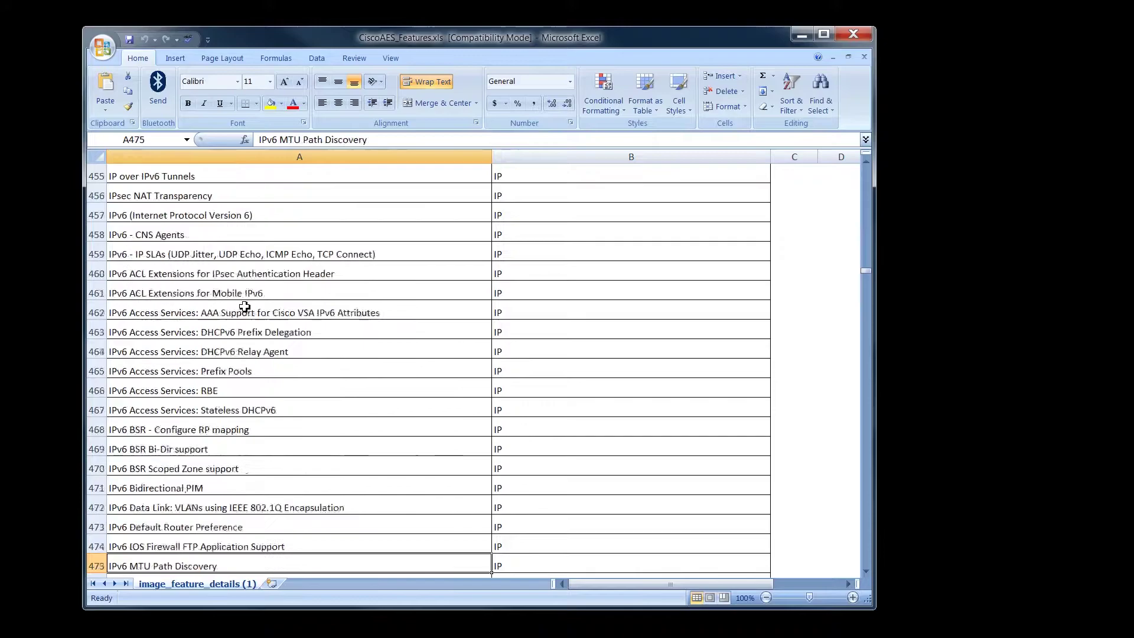
key("Down")
key("Down")
key("Down")
key("Down")
key("Down")
key("Down")
key("Down")
key("Down")
key("Down")
key("Down")
key("Down")
key("Down")
key("Down")
key("Down")
key("Down")
key("Down")
key("Down")
key("Down")
key("Down")
key("Down")
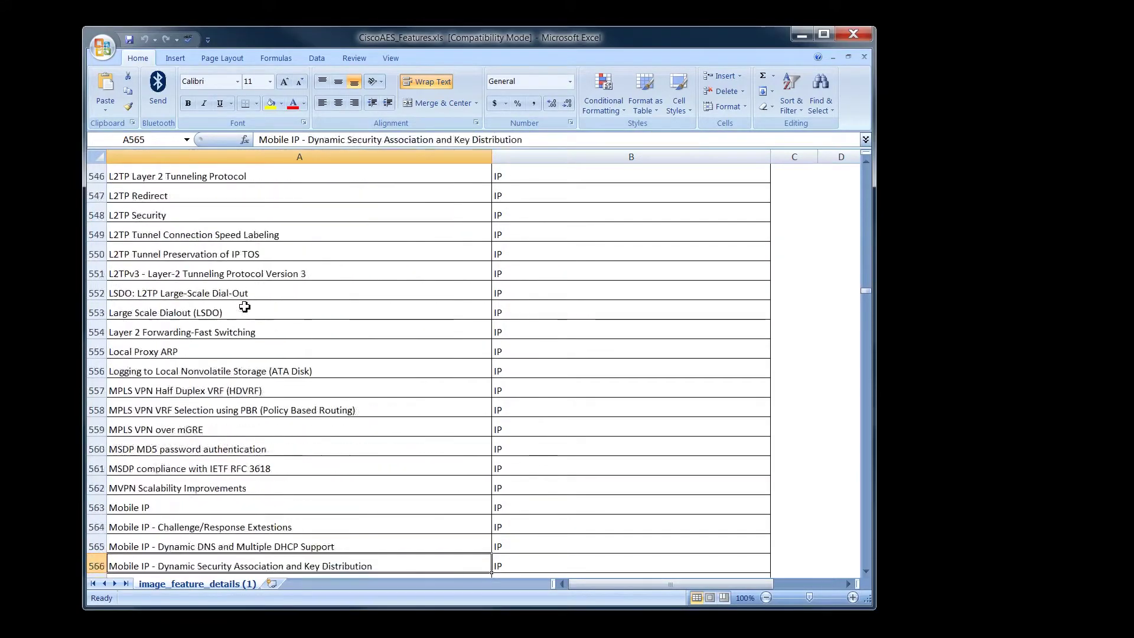
key("Down")
key("Down")
key("Down")
key("Down")
key("Down")
key("Down")
key("Down")
key("Down")
key("Down")
key("Down")
key("Down")
key("Down")
key("Down")
key("Down")
key("Down")
key("Down")
key("Down")
key("Down")
key("Down")
key("Down")
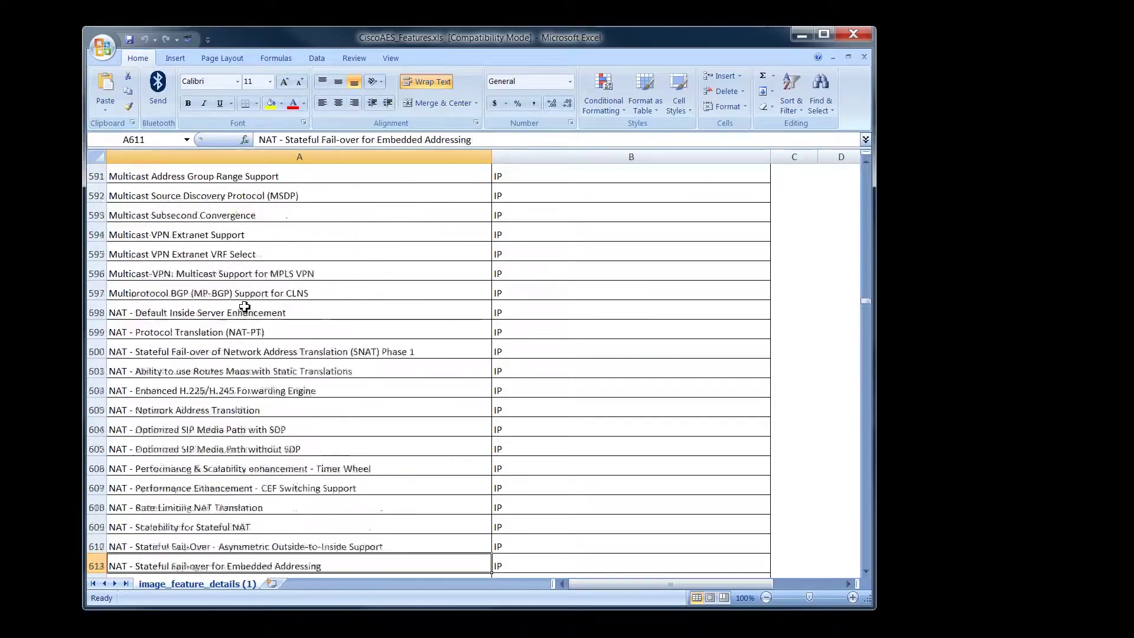
key("Down")
key("Down")
key("Down")
key("Down")
key("Down")
key("Down")
key("Down")
key("Down")
key("Down")
key("Down")
key("Down")
key("Down")
key("Down")
key("Down")
key("Down")
key("Down")
key("Down")
key("Down")
key("Down")
key("Down")
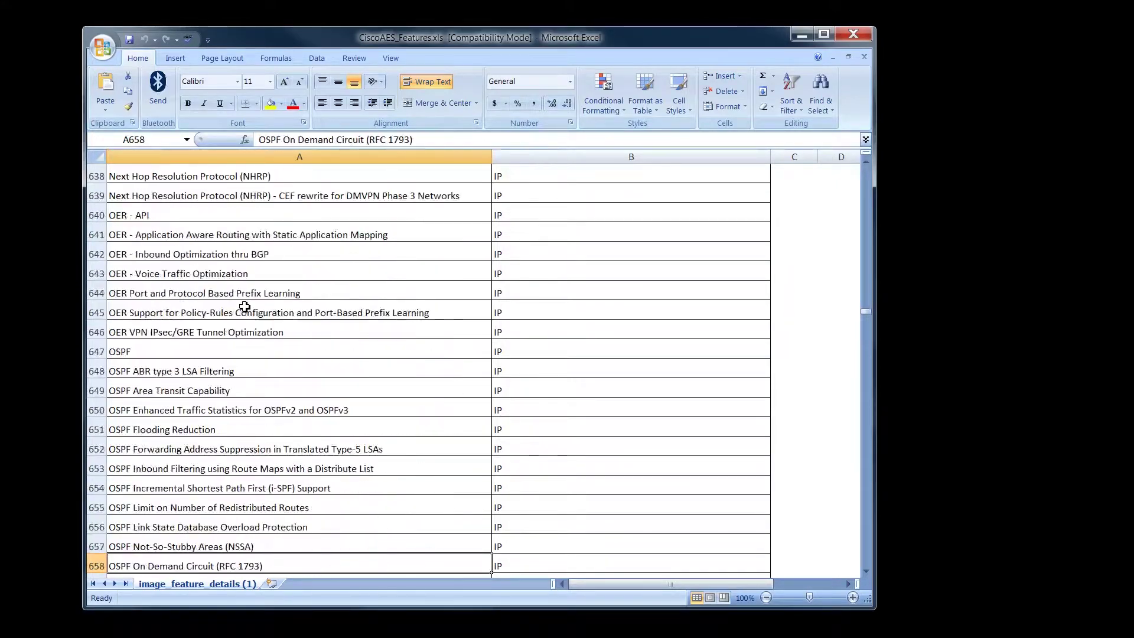
key("Down")
key("Down")
key("Down")
key("Down")
key("Down")
key("Down")
key("Down")
key("Down")
key("Down")
key("Down")
key("Down")
key("Down")
key("Down")
key("Down")
key("Down")
key("Down")
key("Down")
key("Down")
key("Down")
key("Down")
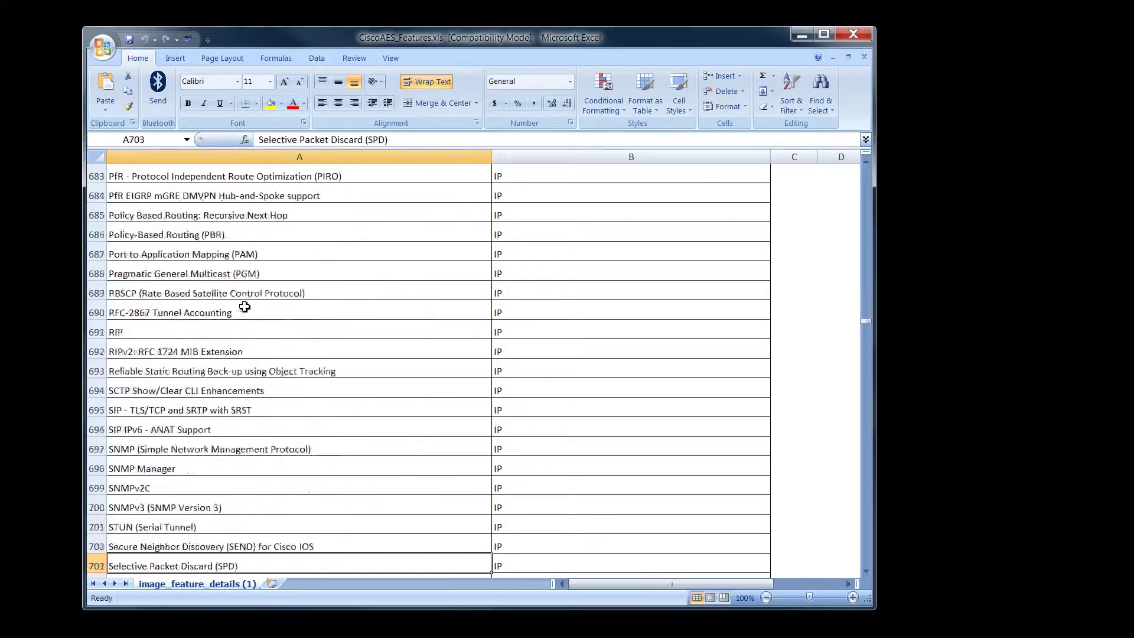
key("Down")
key("Down")
key("Down")
key("Down")
key("Down")
key("Down")
key("Down")
key("Down")
key("Down")
key("Down")
key("Down")
key("Down")
key("Down")
key("Down")
key("Down")
key("Down")
key("Down")
key("Down")
key("Down")
key("Down")
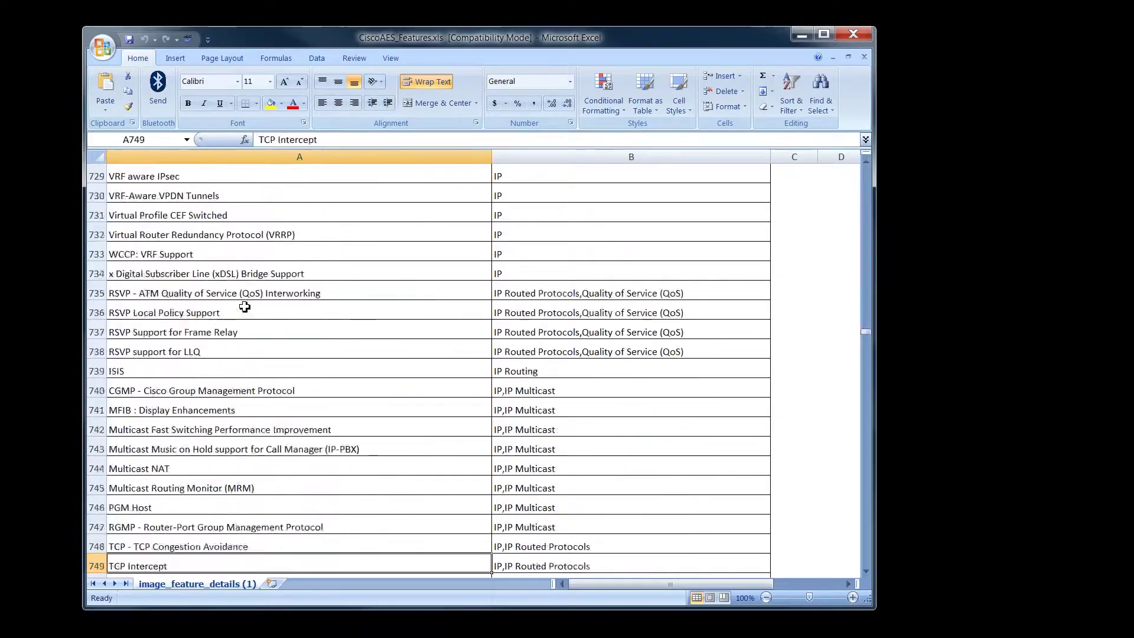
key("Down")
key("Down")
key("Down")
key("Down")
key("Down")
key("Down")
key("Down")
key("Down")
key("Down")
key("Down")
key("Down")
key("Down")
key("Down")
key("Down")
key("Down")
key("Down")
key("Down")
key("Down")
key("Down")
key("Down")
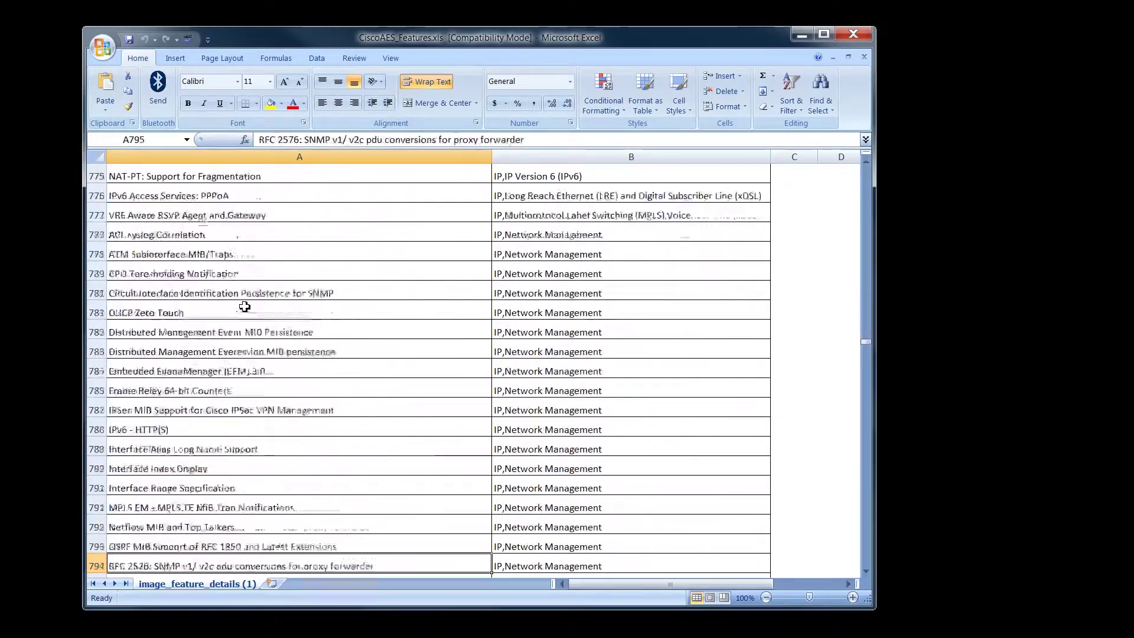
key("Down")
key("Down")
key("Down")
key("Down")
key("Down")
key("Down")
key("Down")
key("Down")
key("Down")
key("Down")
key("Down")
key("Down")
key("Down")
key("Down")
key("Down")
key("Down")
key("Down")
key("Down")
key("Down")
key("Down")
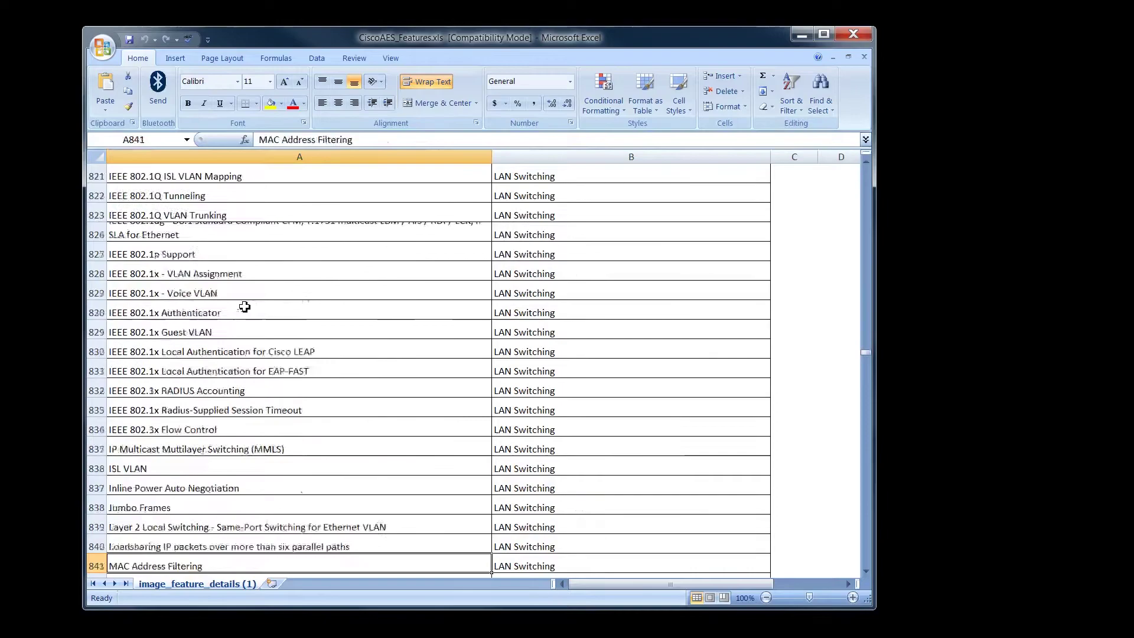
key("Down")
key("Down")
key("Down")
key("Down")
key("Down")
key("Down")
key("Down")
key("Down")
key("Down")
key("Down")
key("Down")
key("Down")
key("Down")
key("Down")
key("Down")
key("Down")
key("Down")
key("Down")
key("Down")
key("Down")
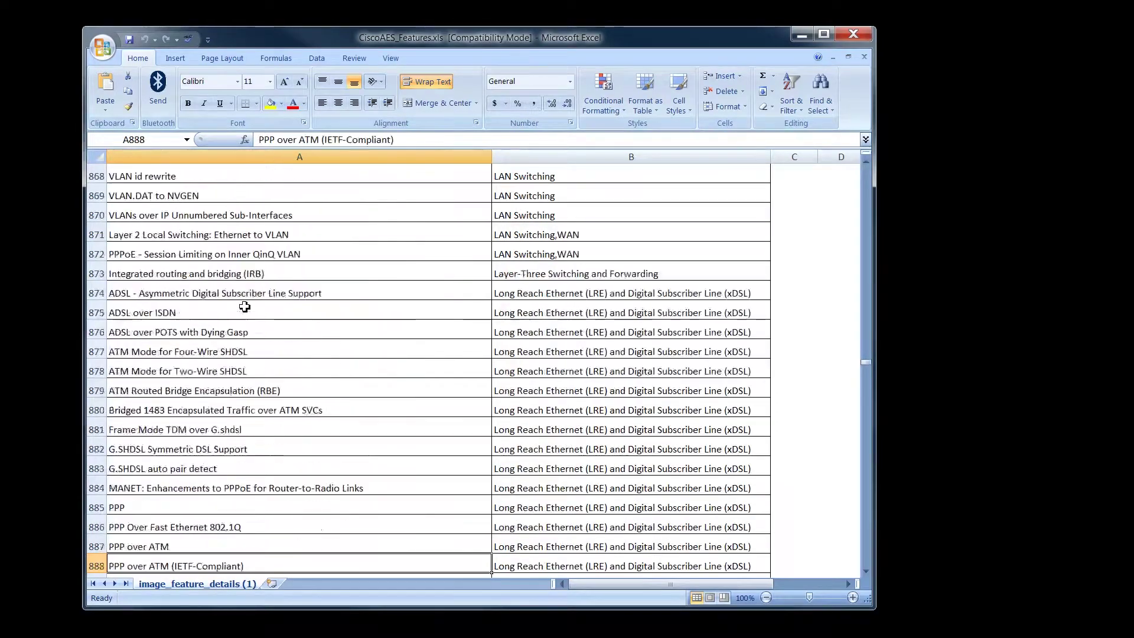
key("Down")
key("Down")
key("Down")
key("Down")
key("Down")
key("Down")
key("Down")
key("Down")
key("Down")
key("Down")
key("Down")
key("Down")
key("Down")
key("Down")
key("Down")
key("Down")
key("Down")
key("Down")
key("Down")
key("Down")
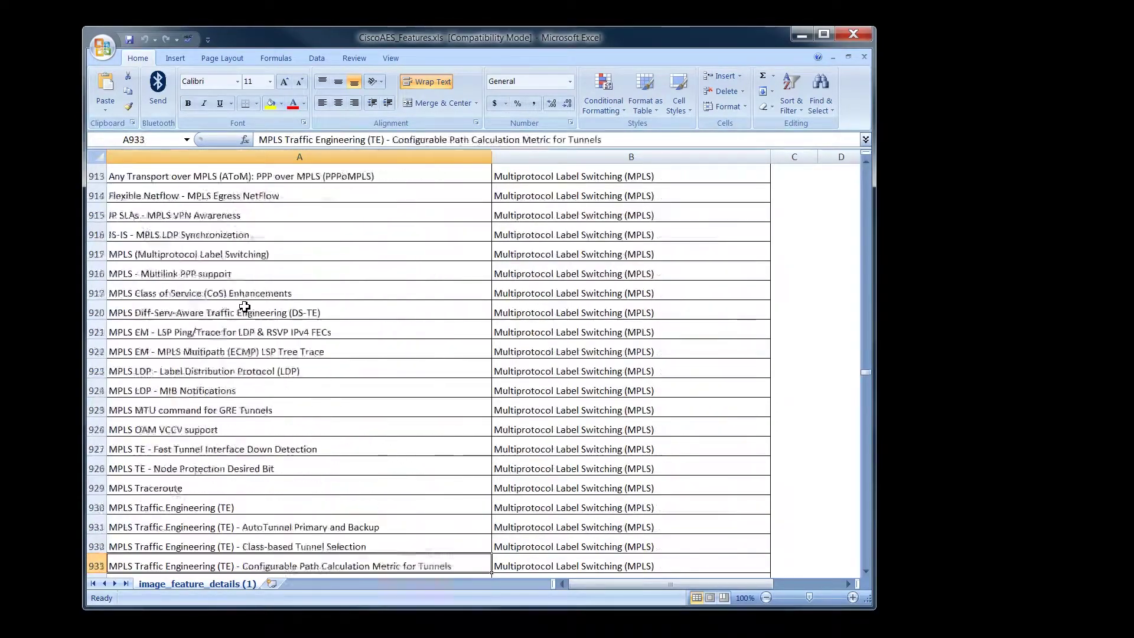
key("Down")
key("Down")
key("Down")
key("Down")
key("Down")
key("Down")
key("Down")
key("Down")
key("Down")
key("Down")
key("Down")
key("Down")
key("Down")
key("Down")
key("Down")
key("Down")
key("Down")
key("Down")
key("Down")
key("Down")
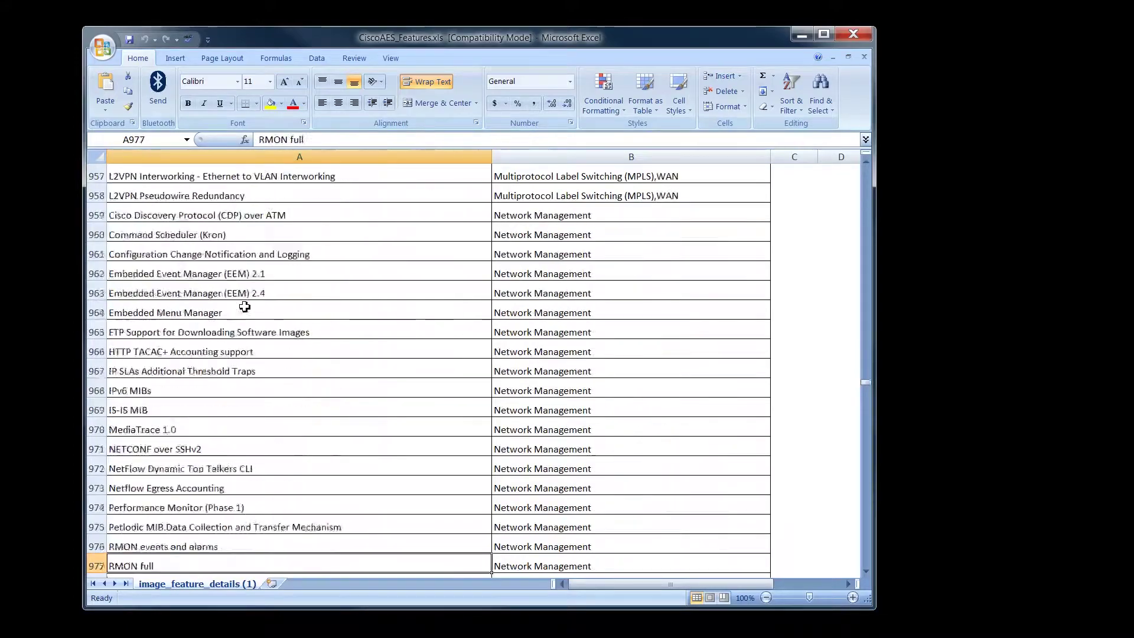
Page through the OS Infrastructure, Quality of Service, Security, VPN and SSL VPN features.
key("Down")
key("Down")
key("Down")
key("Down")
key("Down")
key("Down")
key("Down")
key("Down")
key("Down")
key("Down")
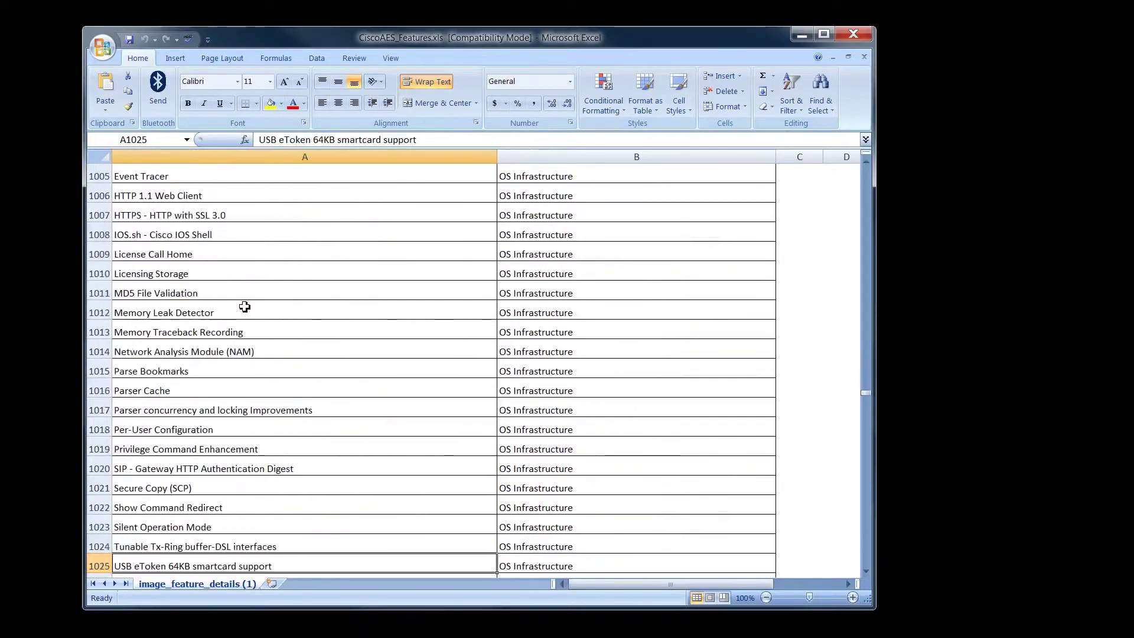
key("Down")
key("Down")
key("Down")
key("Down")
key("Down")
key("Down")
key("Down")
key("Down")
key("Down")
key("Down")
key("Down")
key("Down")
key("Down")
key("Down")
key("Down")
key("Down")
key("Down")
key("Down")
key("Down")
key("Down")
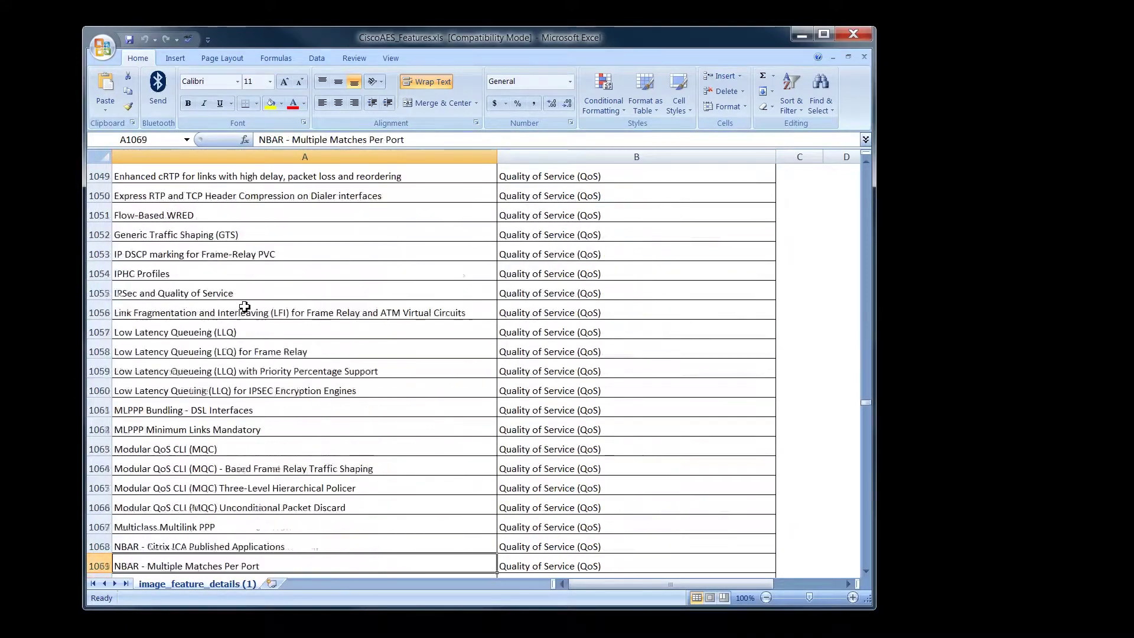
key("Down")
key("Down")
key("Down")
key("Down")
key("Down")
key("Down")
key("Down")
key("Down")
key("Down")
key("Down")
key("Down")
key("Down")
key("Down")
key("Down")
key("Down")
key("Down")
key("Down")
key("Down")
key("Down")
key("Down")
key("Down")
key("Down")
key("Down")
key("Down")
key("Down")
key("Down")
key("Down")
key("Down")
key("Down")
key("Down")
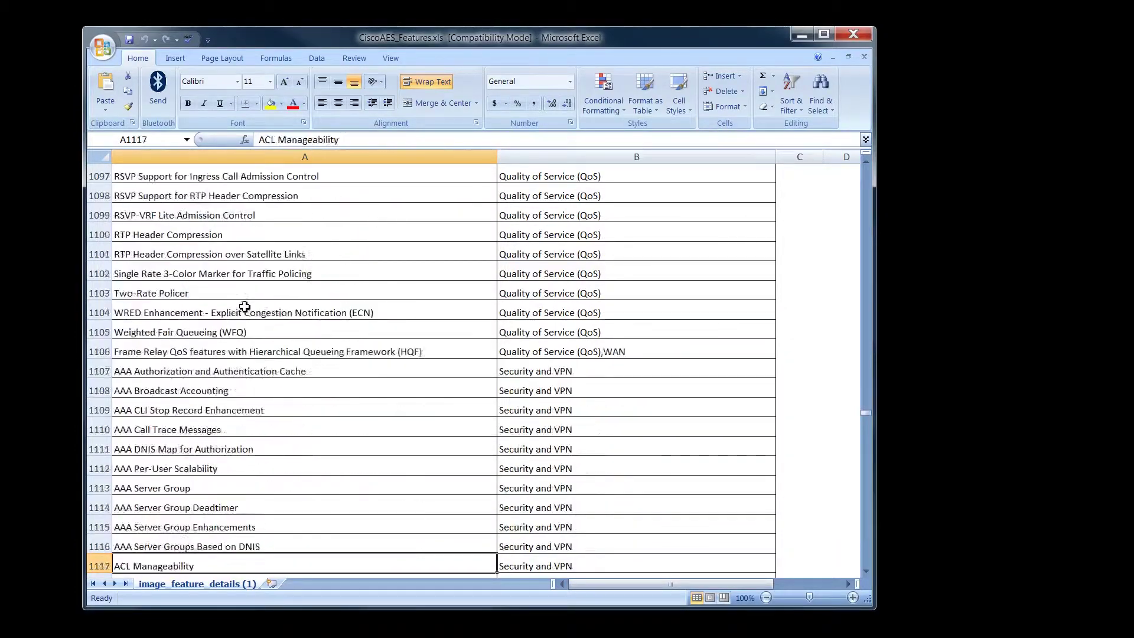
key("Down")
key("Down")
key("Down")
key("Down")
key("Down")
key("Down")
key("Down")
key("Down")
key("Down")
key("Down")
key("Down")
key("Down")
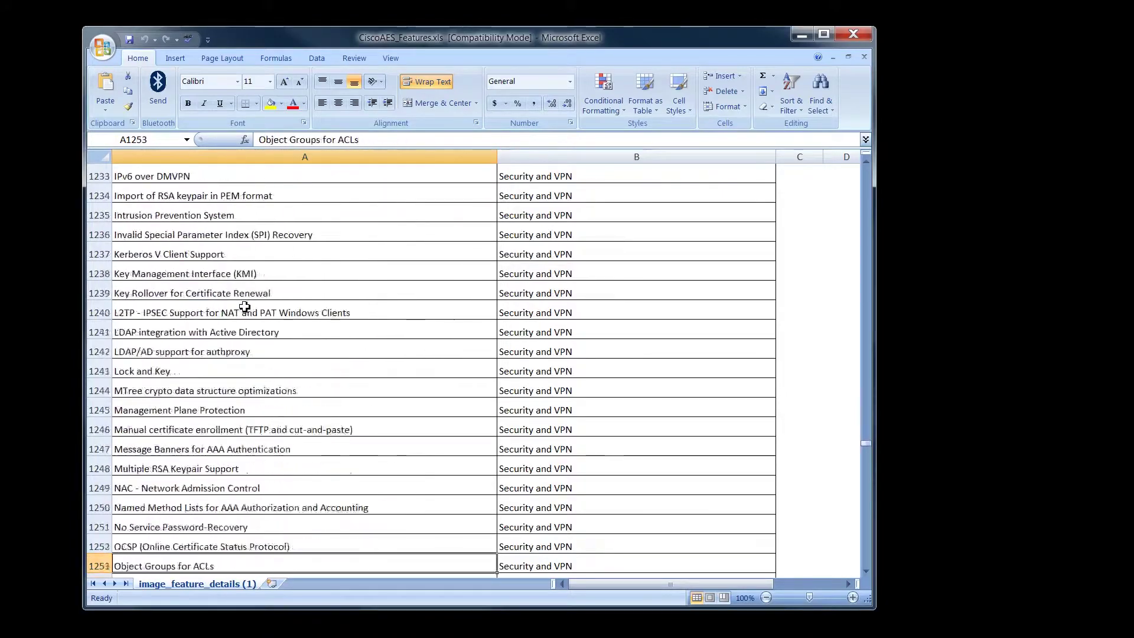
key("Down")
key("Down")
key("Down")
key("Down")
key("Down")
key("Down")
key("Down")
key("Down")
key("Down")
key("Down")
key("Down")
key("Down")
key("Down")
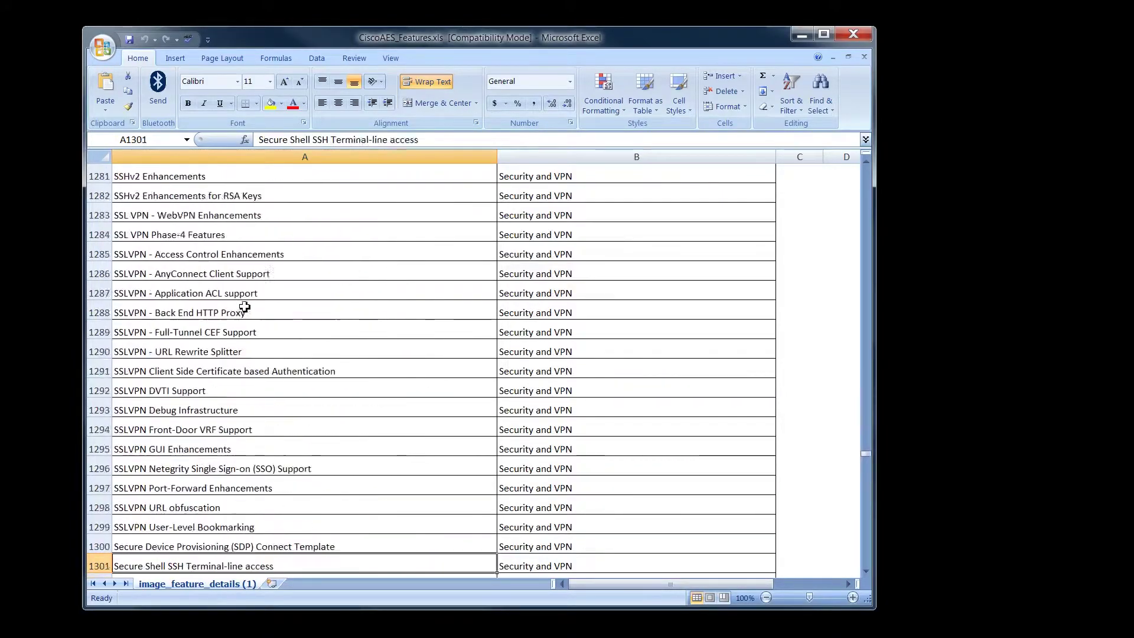
Page through the Voice, SIP, VoIP and WAN features to the list's end at row 1789.
key("Down")
key("Down")
key("Down")
key("Down")
key("Down")
key("Down")
key("Down")
key("Down")
key("Down")
key("Down")
key("Down")
key("Down")
key("Down")
key("Down")
key("Down")
key("Down")
key("Down")
key("Down")
key("Down")
key("Down")
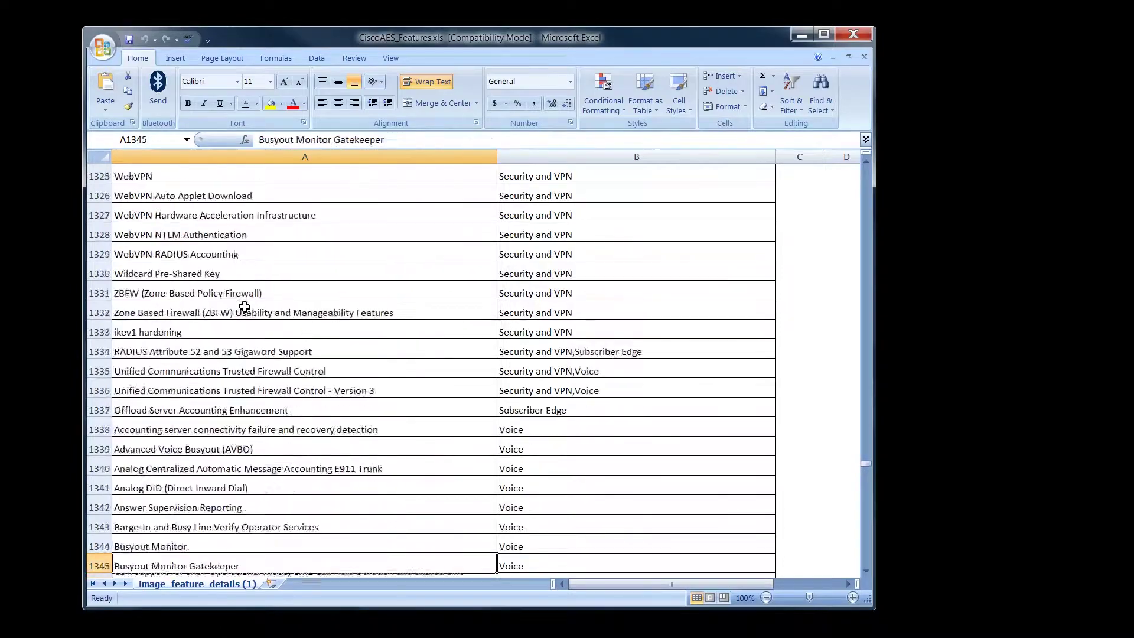
key("Down")
key("Down")
key("Down")
key("Down")
key("Down")
key("Down")
key("Down")
key("Down")
key("Down")
key("Down")
key("Down")
key("Down")
key("Down")
key("Down")
key("Down")
key("Down")
key("Down")
key("Down")
key("Down")
key("Down")
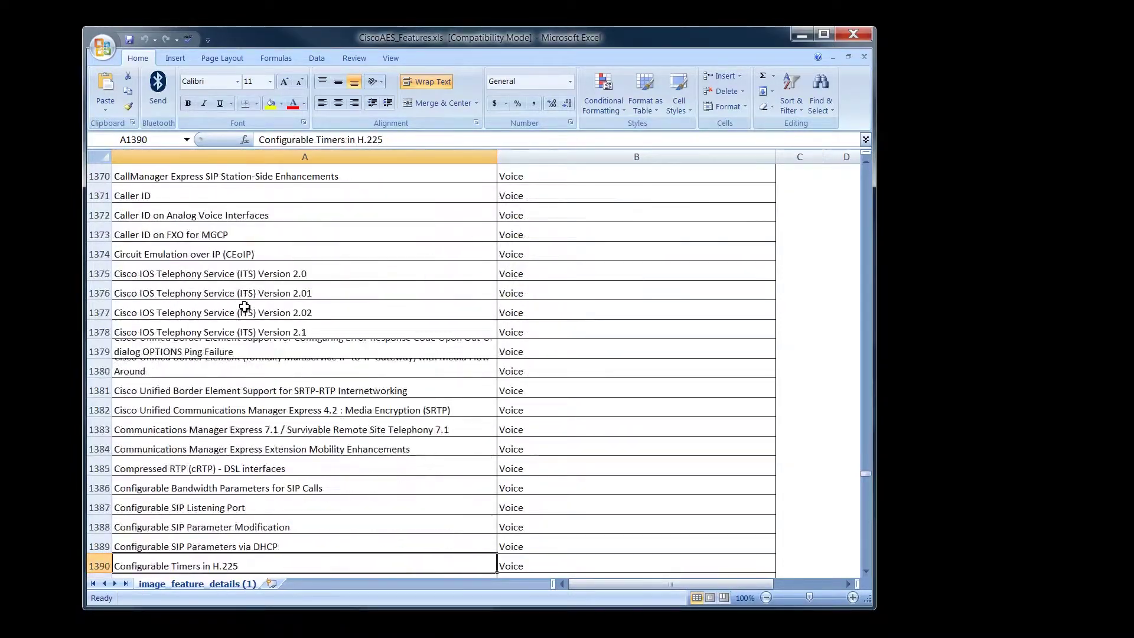
key("Down")
key("Down")
key("Down")
key("Down")
key("Down")
key("Down")
key("Down")
key("Down")
key("Down")
key("Down")
key("Down")
key("Down")
key("Down")
key("Down")
key("Down")
key("Down")
key("Down")
key("Down")
key("Down")
key("Down")
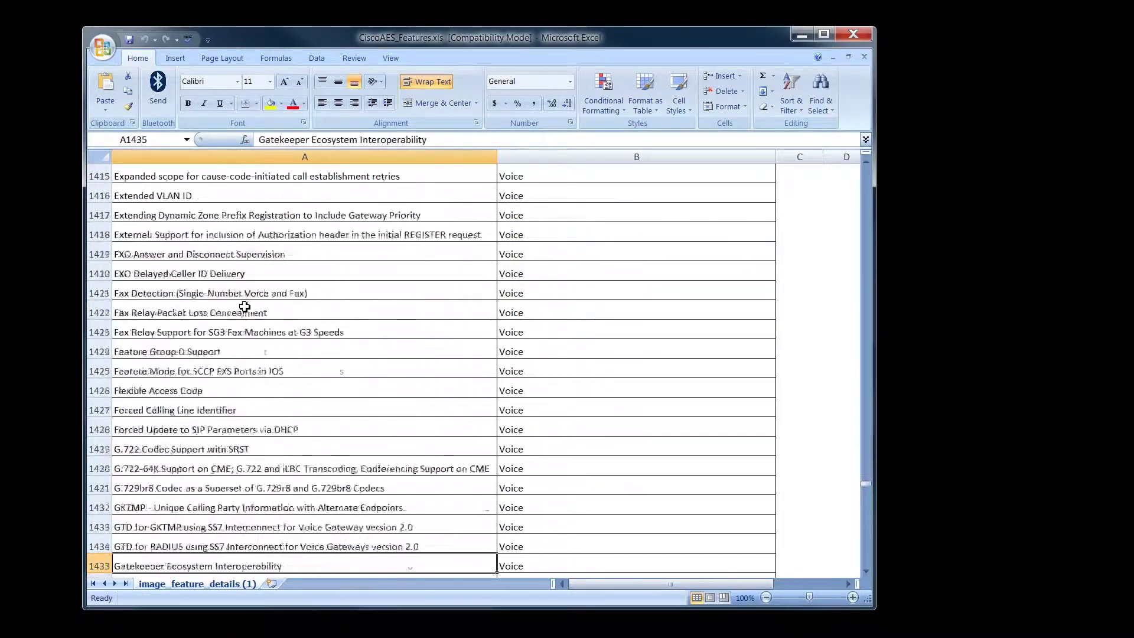
key("Down")
key("Down")
key("Down")
key("Down")
key("Down")
key("Down")
key("Down")
key("Down")
key("Down")
key("Down")
key("Down")
key("Down")
key("Down")
key("Down")
key("Down")
key("Down")
key("Down")
key("Down")
key("Down")
key("Down")
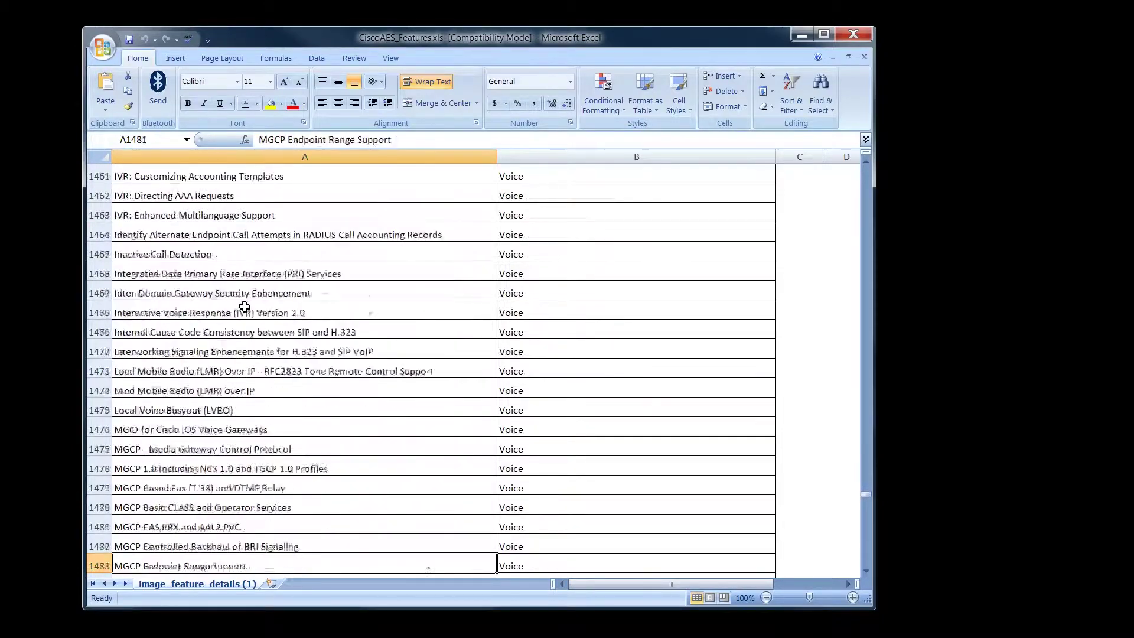
key("Down")
key("Down")
key("Down")
key("Down")
key("Down")
key("Down")
key("Down")
key("Down")
key("Down")
key("Down")
key("Down")
key("Down")
key("Down")
key("Down")
key("Down")
key("Down")
key("Down")
key("Down")
key("Down")
key("Down")
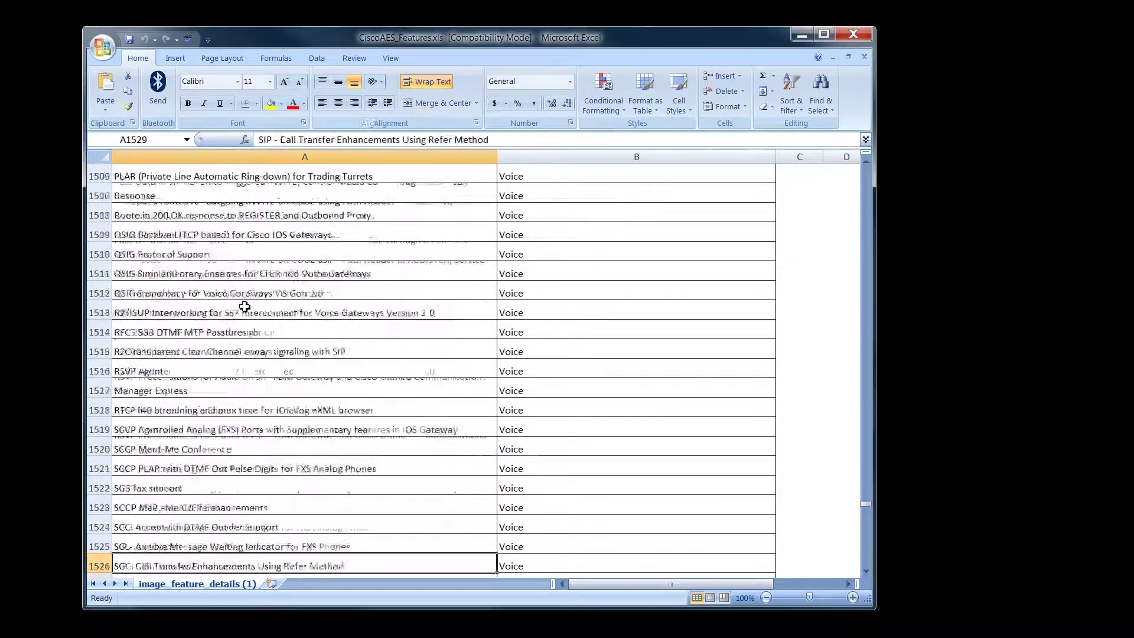
key("Down")
key("Down")
key("Down")
key("Down")
key("Down")
key("Down")
key("Down")
key("Down")
key("Down")
key("Down")
key("Down")
key("Down")
key("Down")
key("Down")
key("Down")
key("Down")
key("Down")
key("Down")
key("Down")
key("Down")
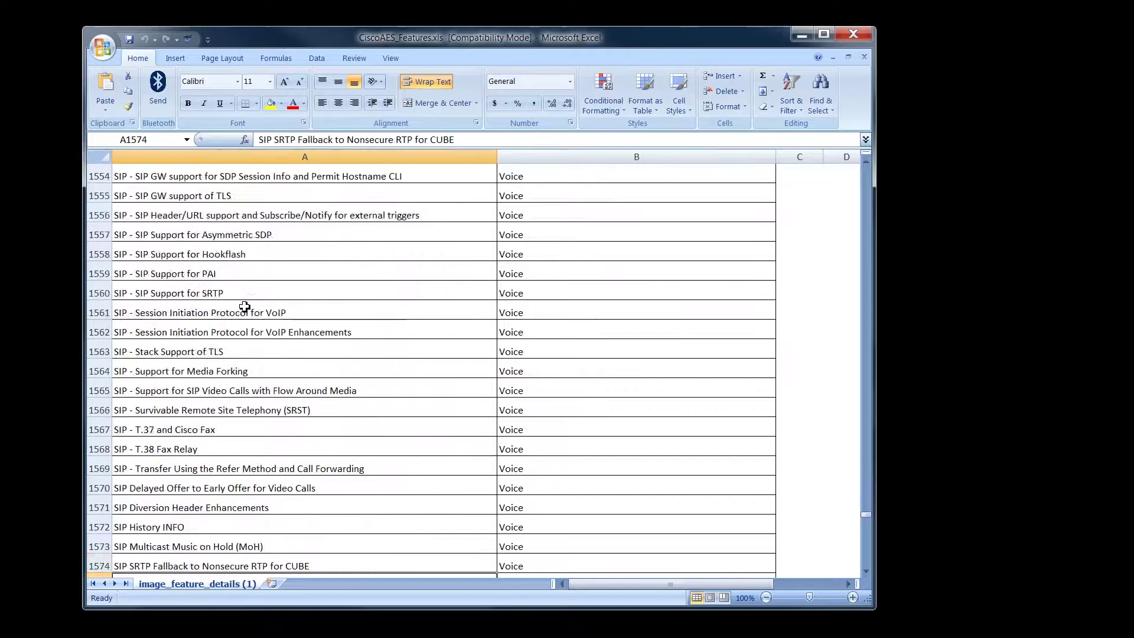
key("Down")
key("Down")
key("Down")
key("Down")
key("Down")
key("Down")
key("Down")
key("Down")
key("Down")
key("Down")
key("Down")
key("Down")
key("Down")
key("Down")
key("Down")
key("Down")
key("Down")
key("Down")
key("Down")
key("Down")
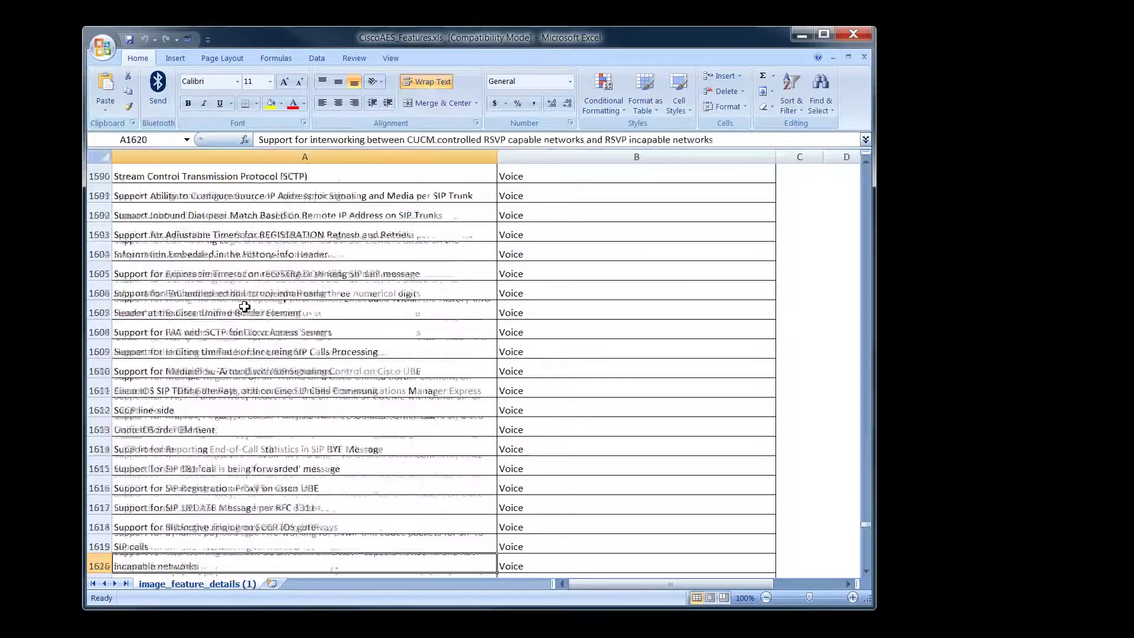
key("Down")
key("Down")
key("Down")
key("Down")
key("Down")
key("Down")
key("Down")
key("Down")
key("Down")
key("Down")
key("Down")
key("Down")
key("Down")
key("Down")
key("Down")
key("Down")
key("Down")
key("Down")
key("Down")
key("Down")
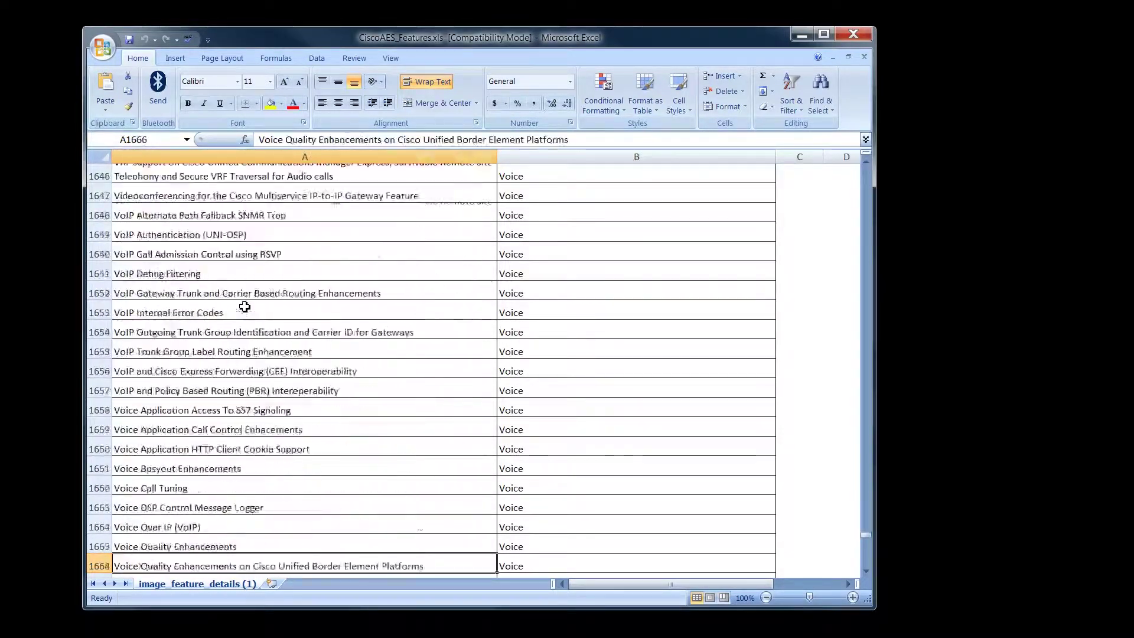
key("Down")
key("Down")
key("Down")
key("Down")
key("Down")
key("Down")
key("Down")
key("Down")
key("Down")
key("Down")
key("Down")
key("Down")
key("Down")
key("Down")
key("Down")
key("Down")
key("Down")
key("Down")
key("Down")
key("Down")
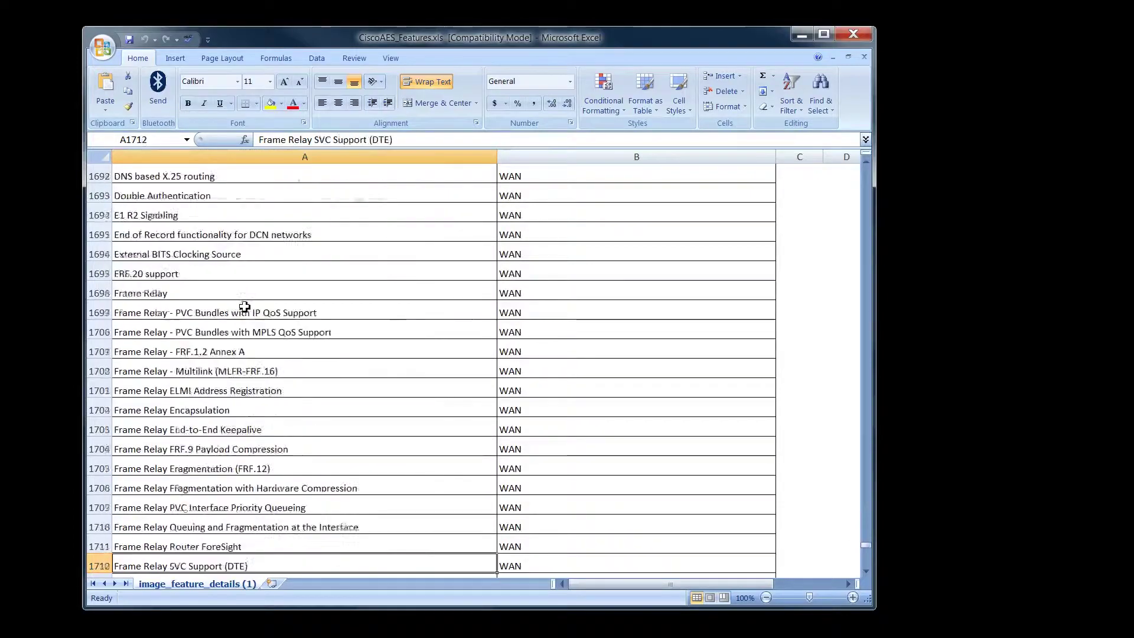
key("Down")
key("Down")
key("Down")
key("Down")
key("Down")
key("Down")
key("Down")
key("Down")
key("Down")
key("Down")
key("Down")
key("Down")
key("Down")
key("Down")
key("Down")
key("Down")
key("Down")
key("Down")
key("Down")
key("Down")
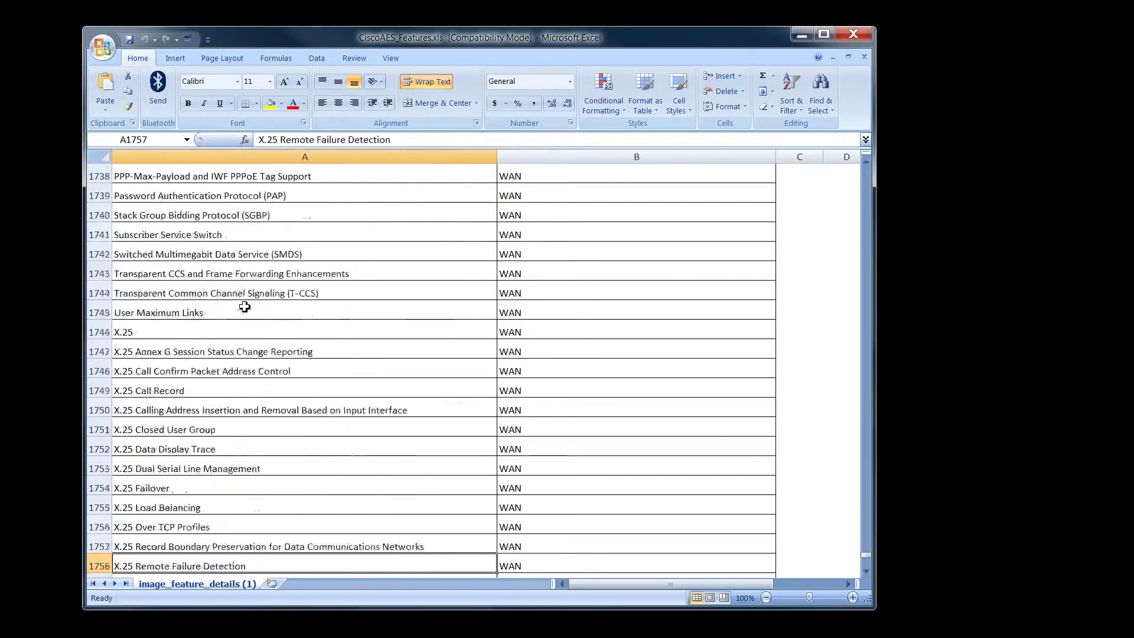
key("Down")
key("Down")
key("Down")
key("Down")
key("Down")
key("Down")
key("Down")
key("Down")
key("Down")
key("Down")
key("Down")
key("Down")
key("Down")
key("Down")
key("Down")
key("Down")
key("Down")
key("Down")
key("Down")
key("Down")
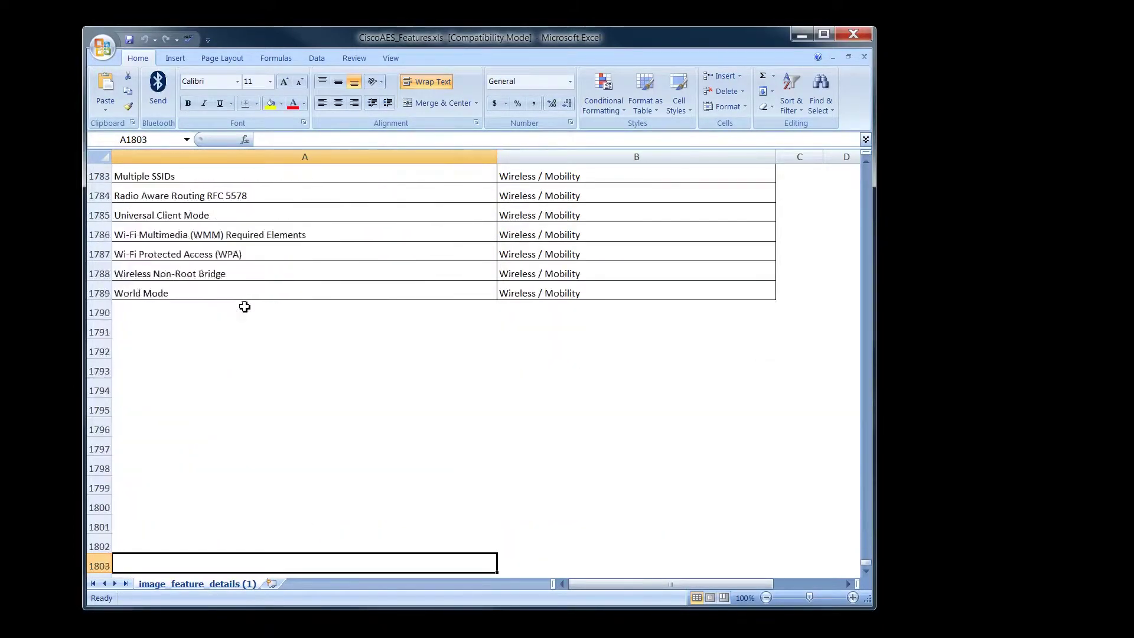